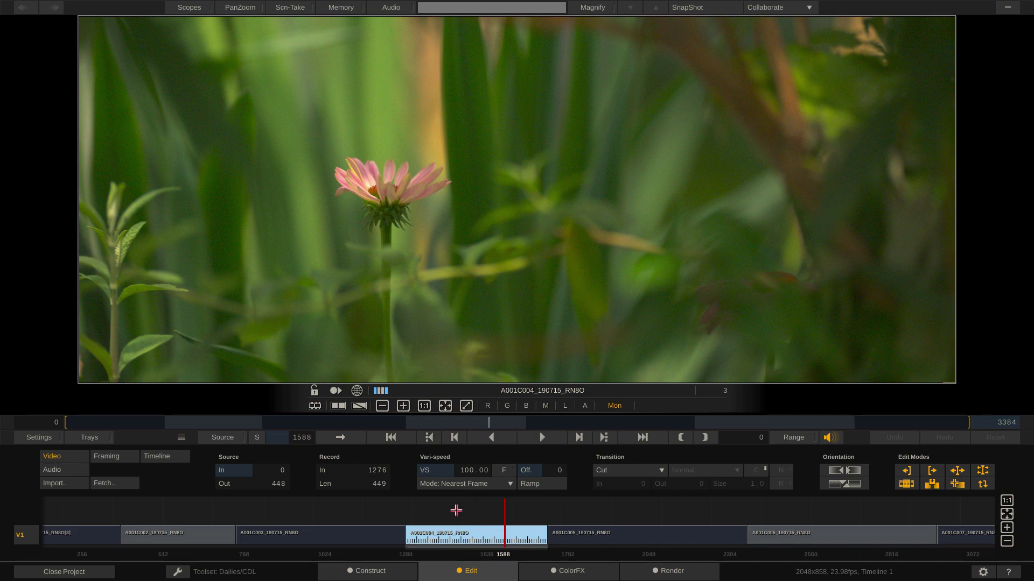
Park the playhead on frame 1404 of clip A001C004_190715_RN8O in the Edit timeline
left_click(451, 499)
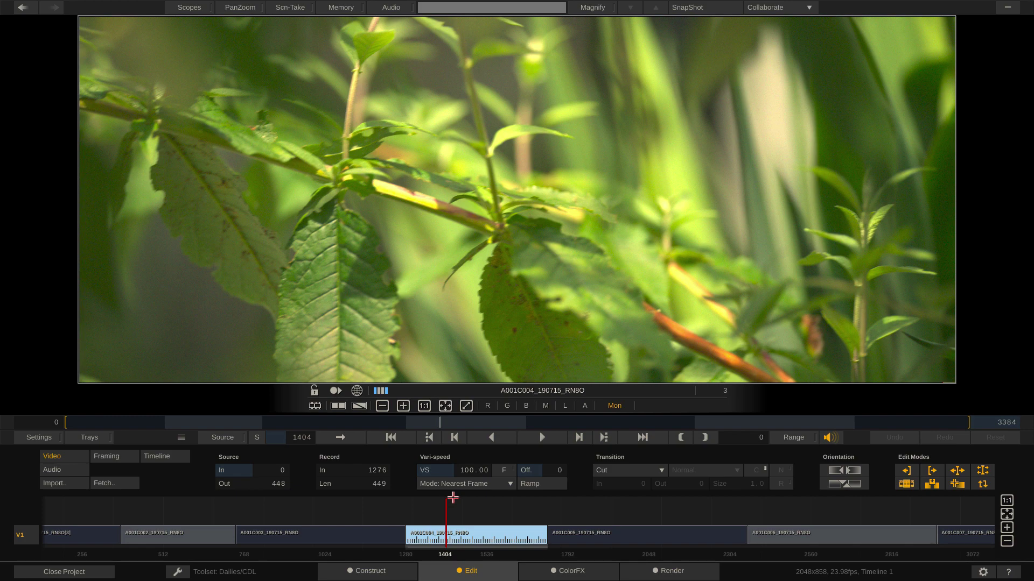
Apply the AVID Dailies 23.976 FPS output template to Timeline 1's output tree
left_click(672, 571)
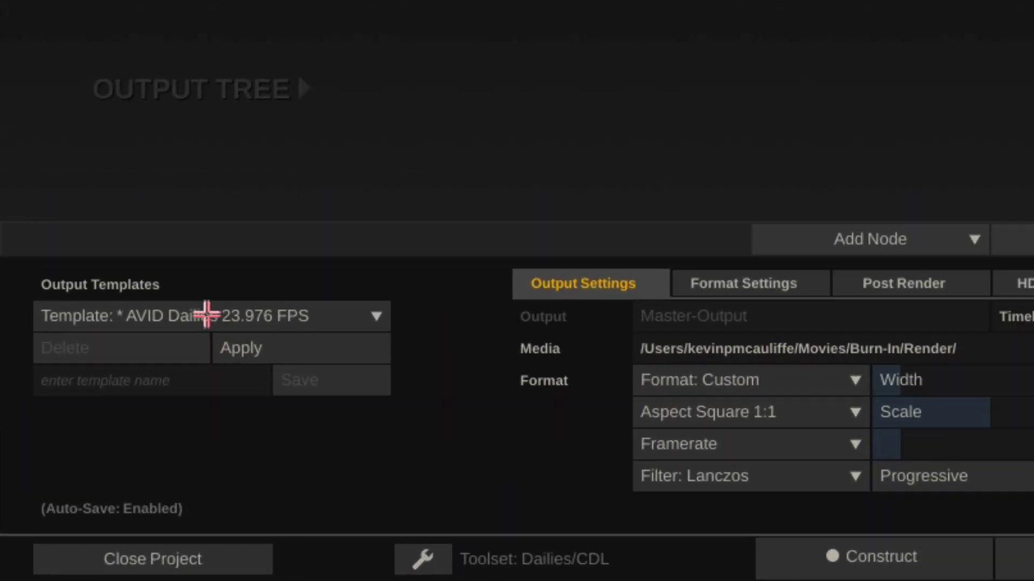
left_click(243, 351)
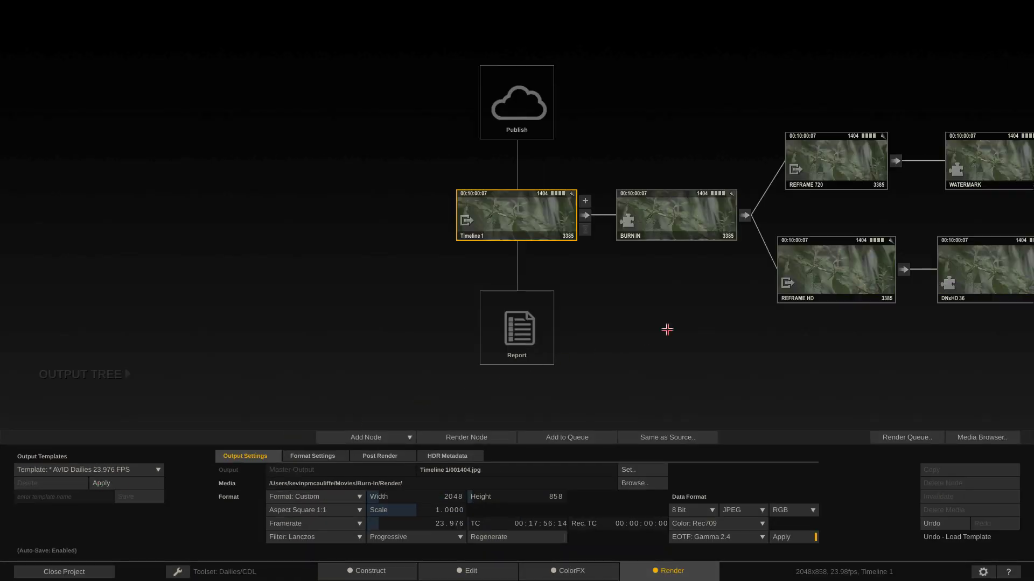
left_click_drag(764, 339, 415, 322)
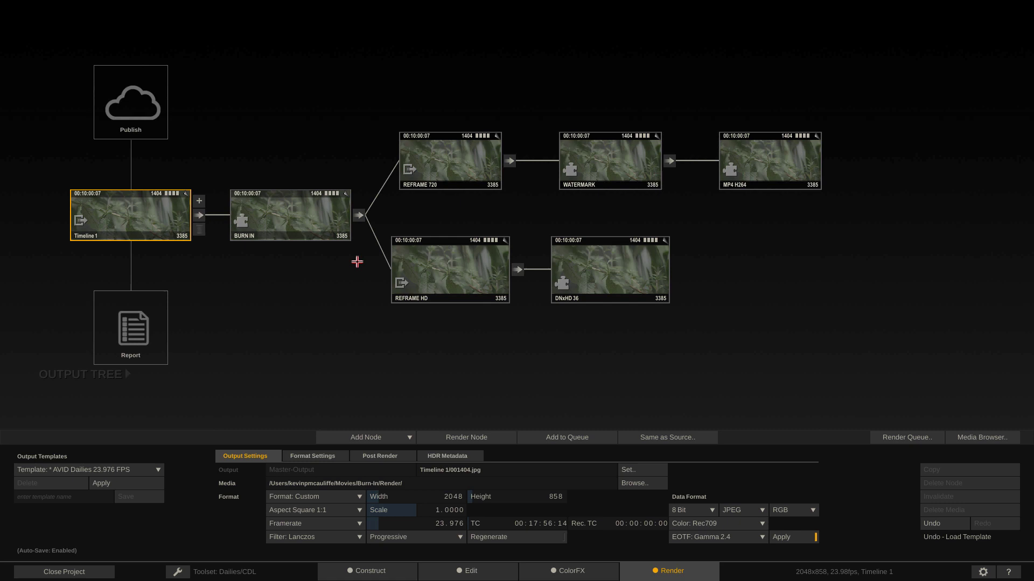
left_click(285, 225)
double_click(293, 217)
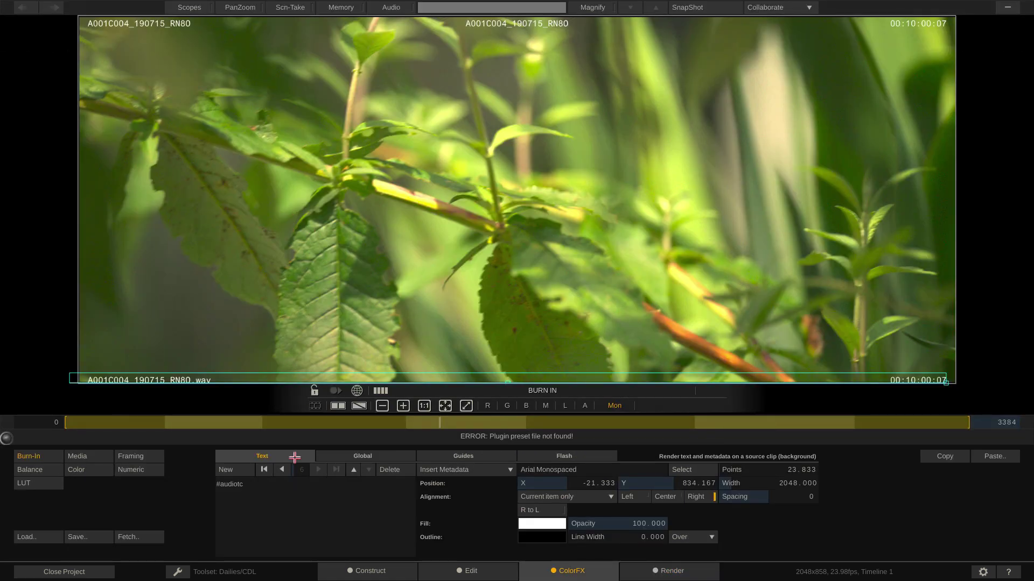
left_click(281, 470)
left_click(281, 470)
left_click(281, 469)
left_click(281, 469)
left_click(281, 469)
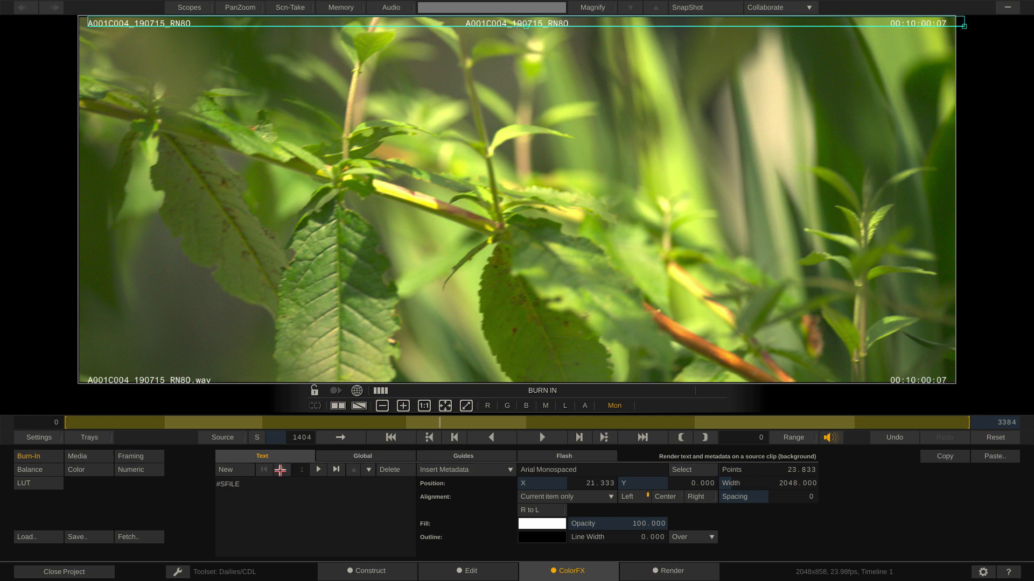
left_click(319, 470)
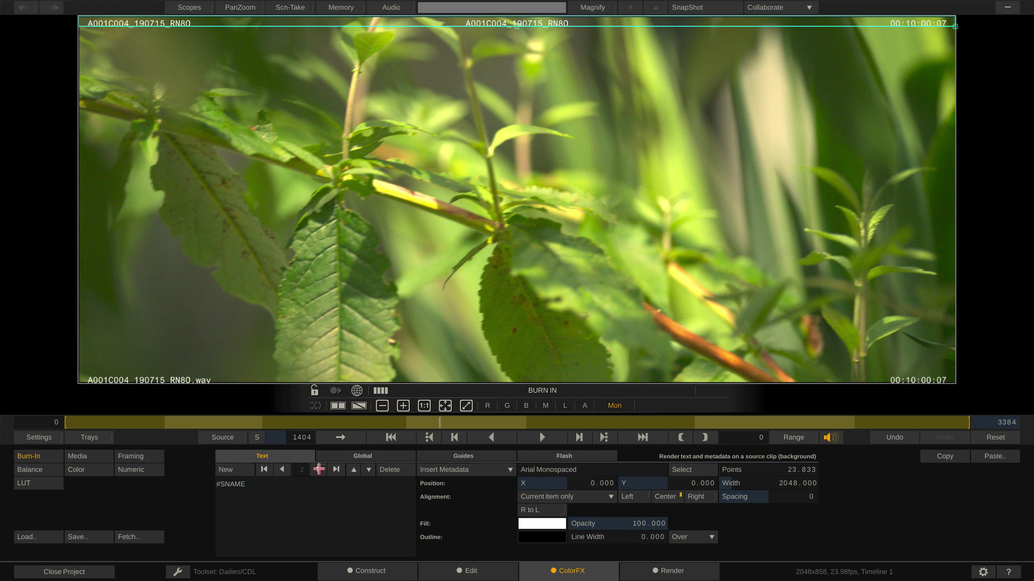
left_click(319, 470)
left_click(319, 469)
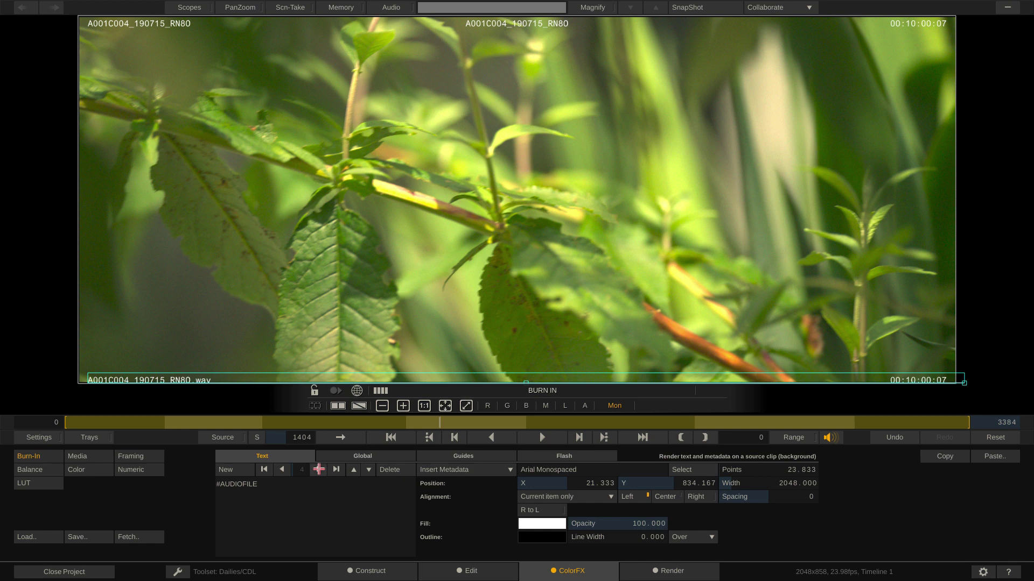
left_click(318, 469)
left_click(319, 470)
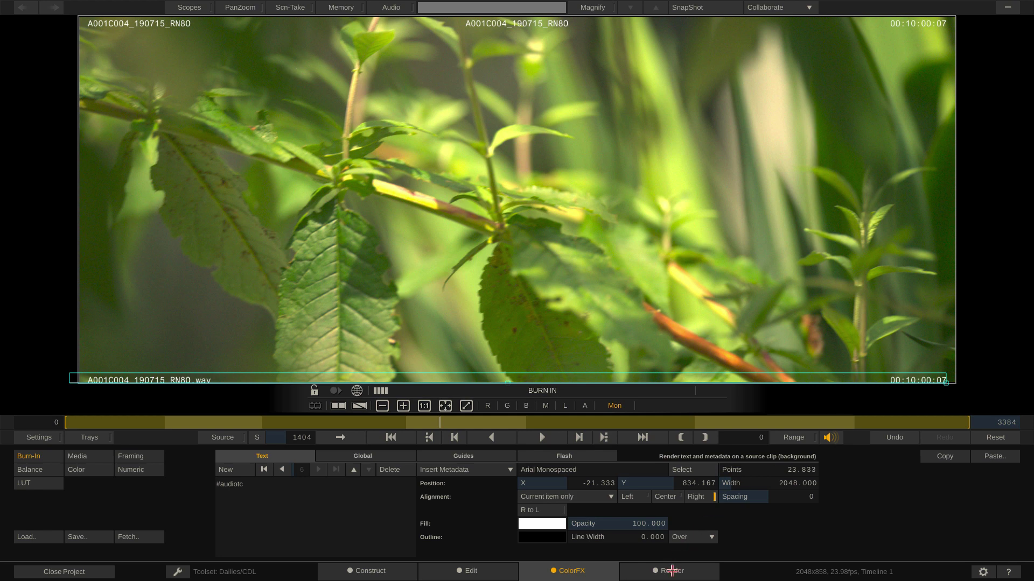
Delete the REFRAME 720 branch with its Watermark and MP4 H264 outputs, then select REFRAME HD
left_click(670, 570)
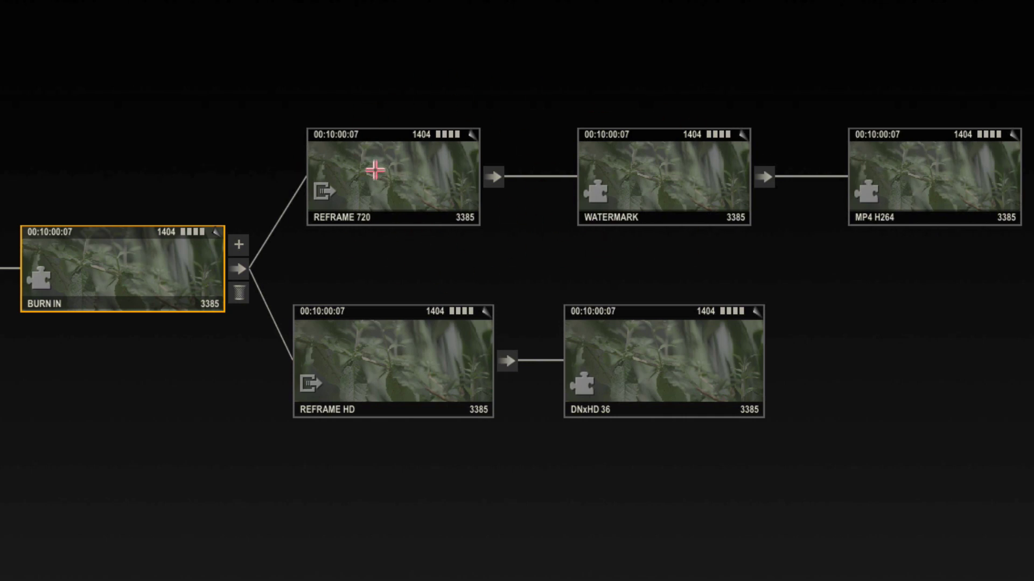
left_click(375, 170)
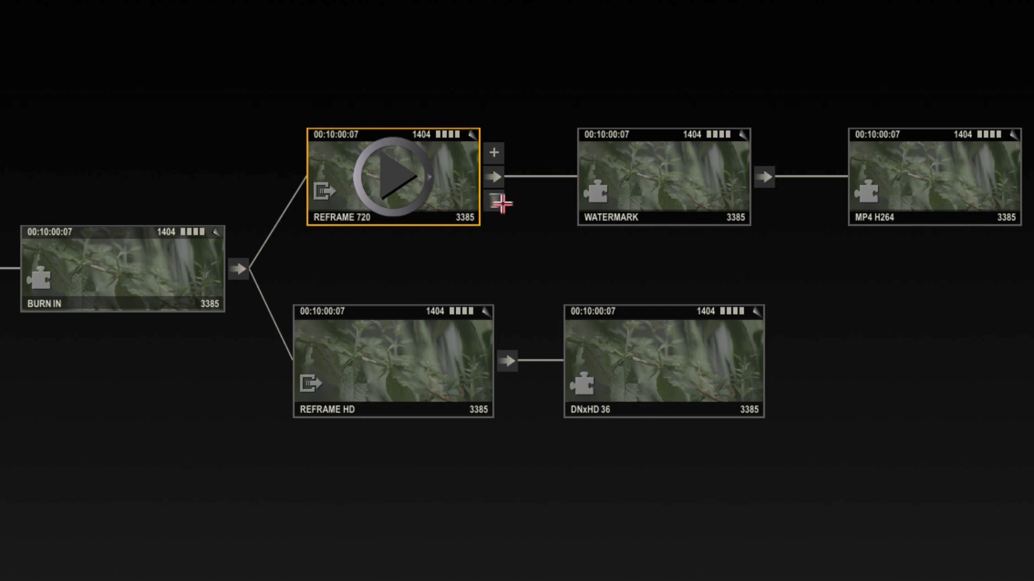
left_click(494, 201)
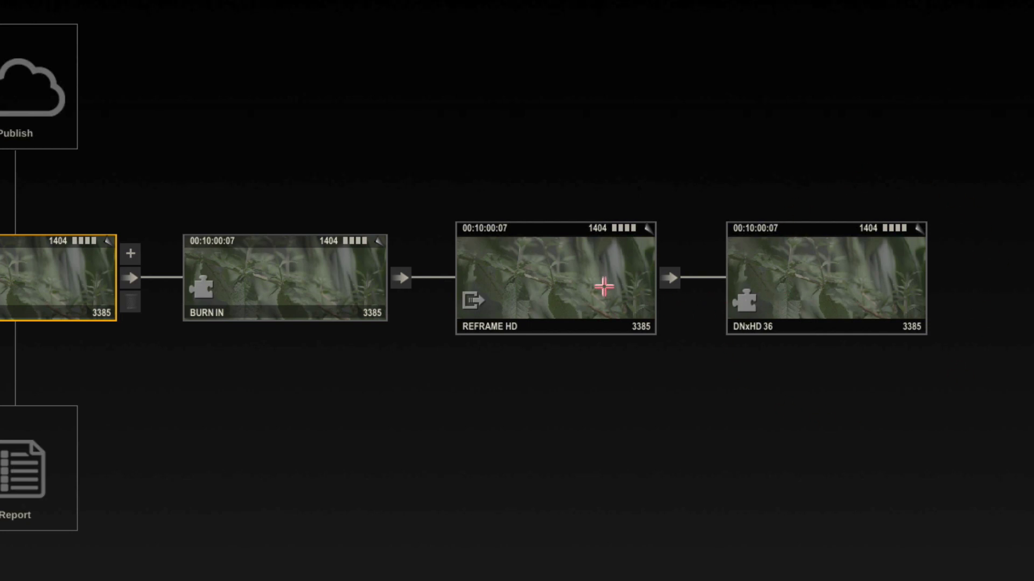
left_click(604, 287)
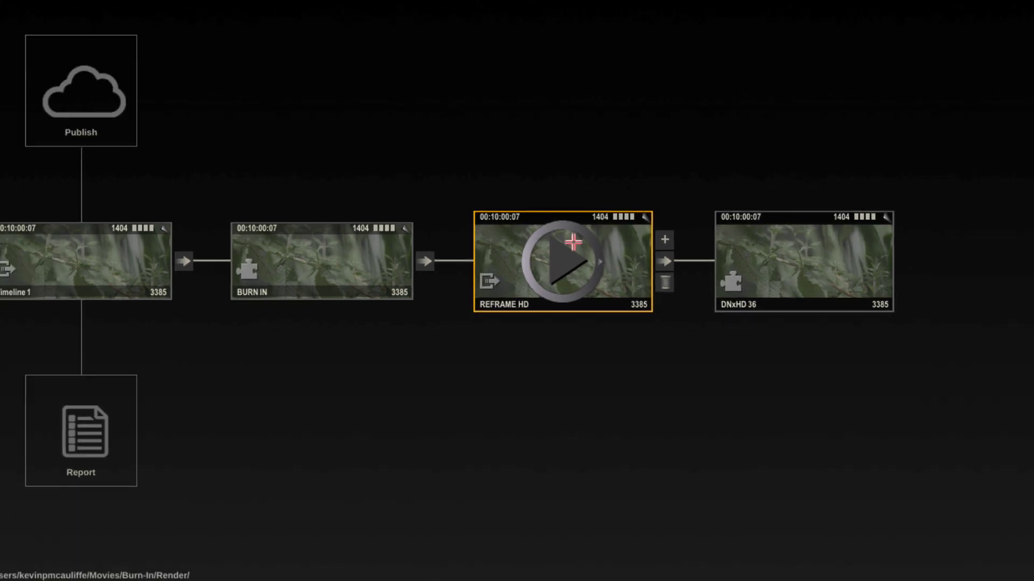
left_click(567, 257)
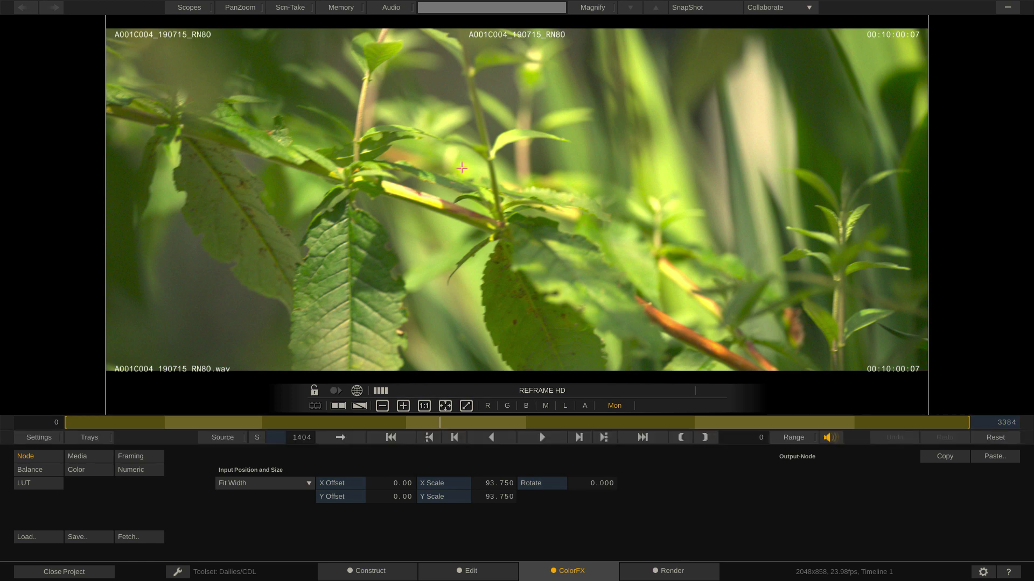
scroll(461, 167, "down", 3)
scroll(462, 167, "down", 3)
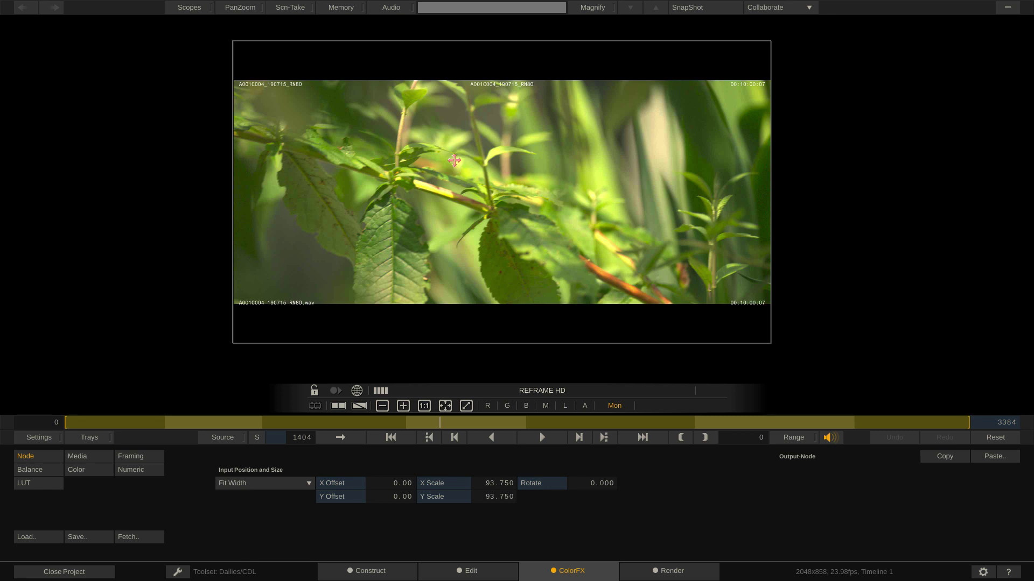
left_click_drag(453, 160, 487, 174)
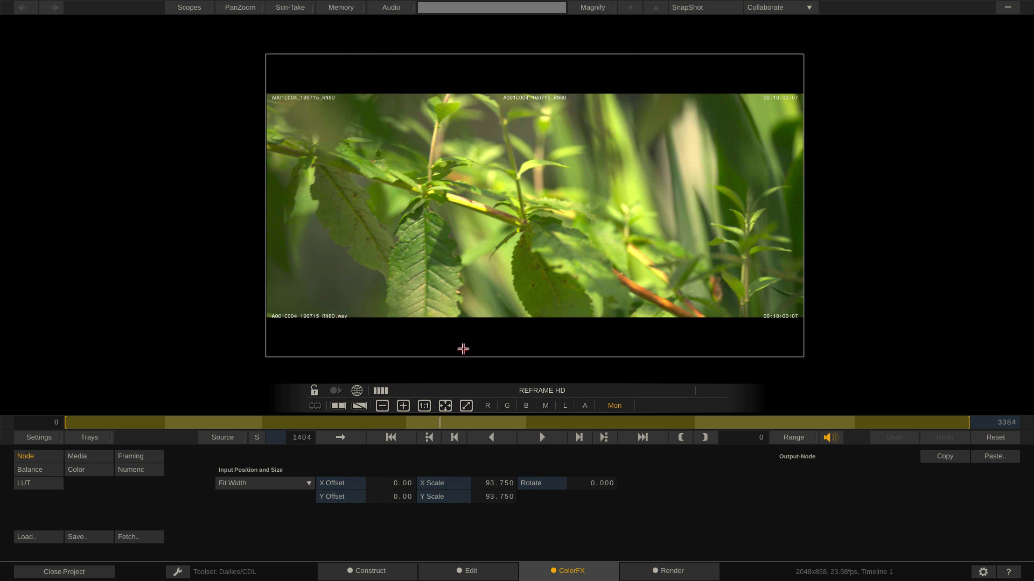
Open the Filename Specification for the DNxHD 36 output node
left_click(669, 569)
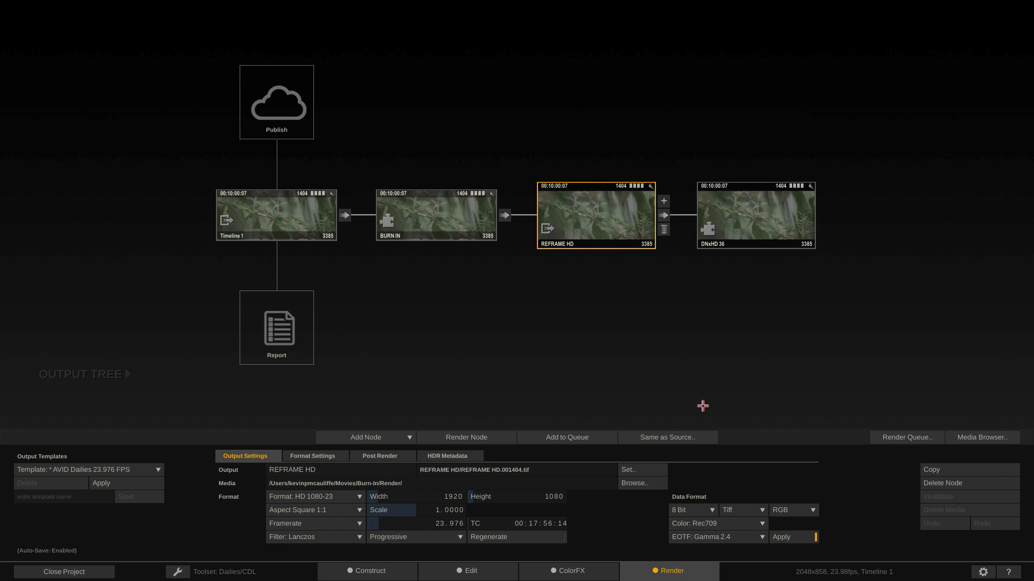
left_click(762, 223)
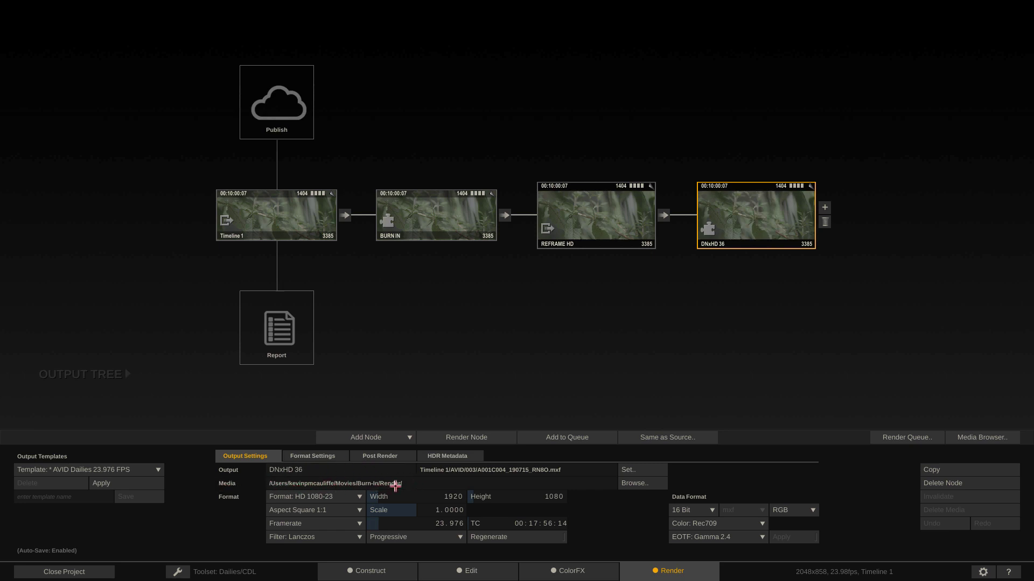
left_click(624, 470)
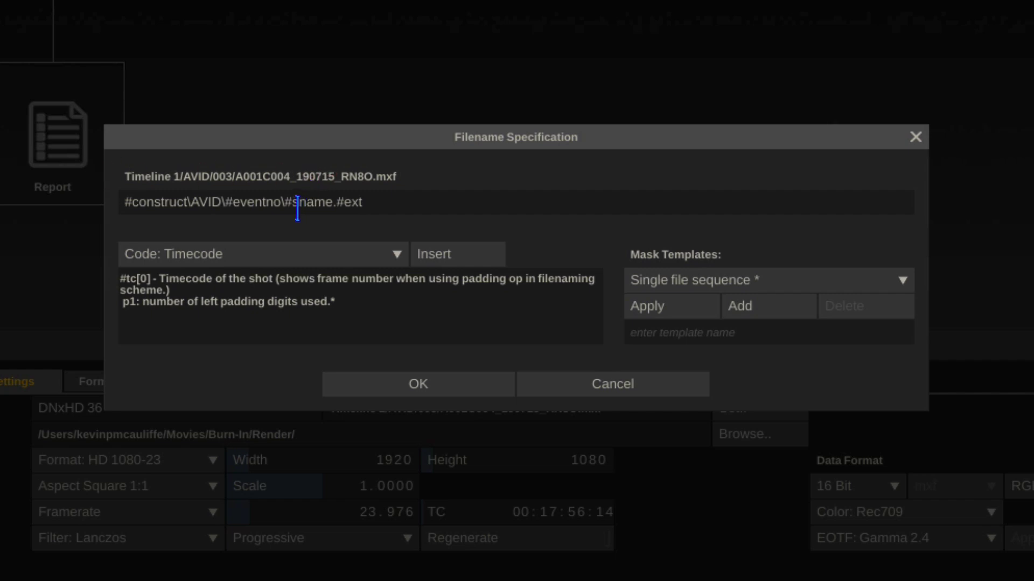
Remove the #eventno folder from the DNxHD 36 filename mask and confirm
left_click_drag(282, 203, 24, 207)
key("BackSpace")
key("BackSpace")
key("BackSpace")
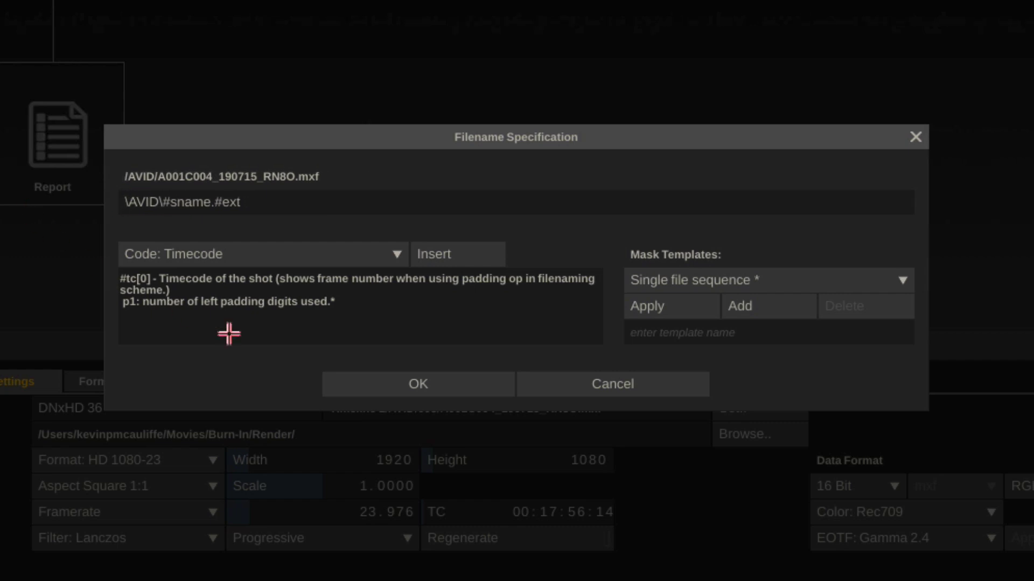
left_click(350, 385)
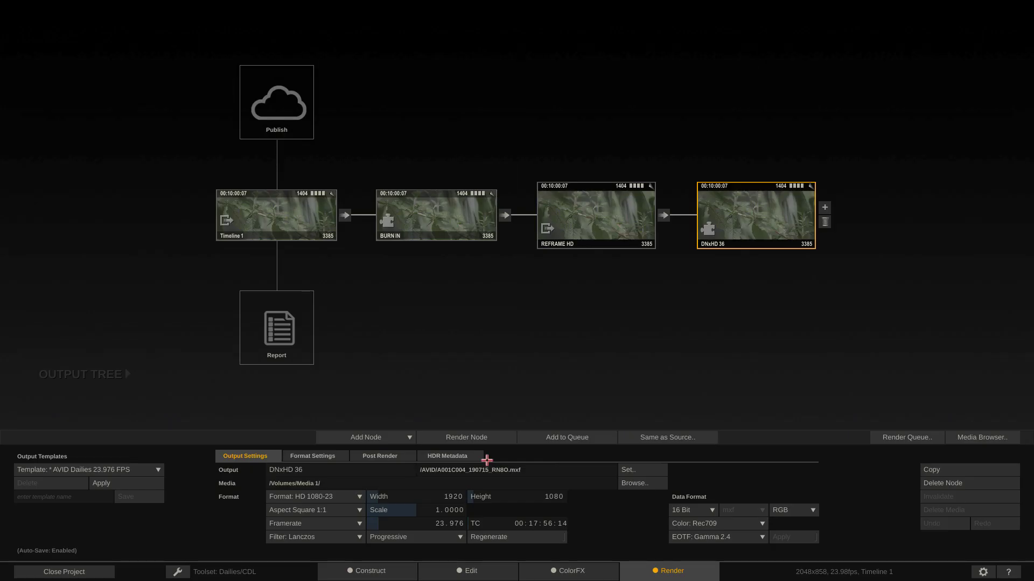
Replace BURN IN and its outputs with the saved Avid dailies workflow template, then edit its Burn In
left_click(442, 207)
left_click(505, 221)
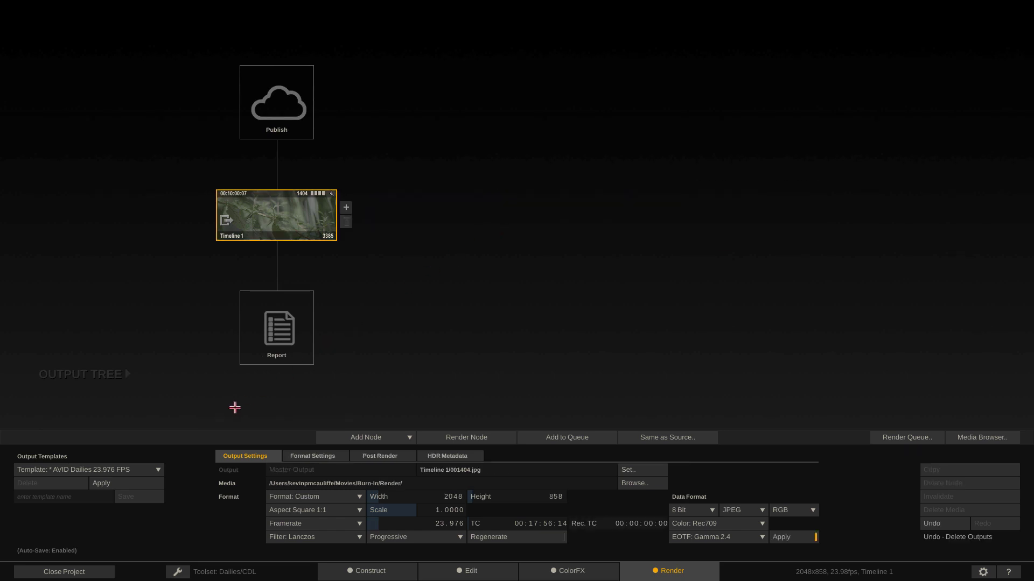
left_click(118, 470)
left_click(81, 455)
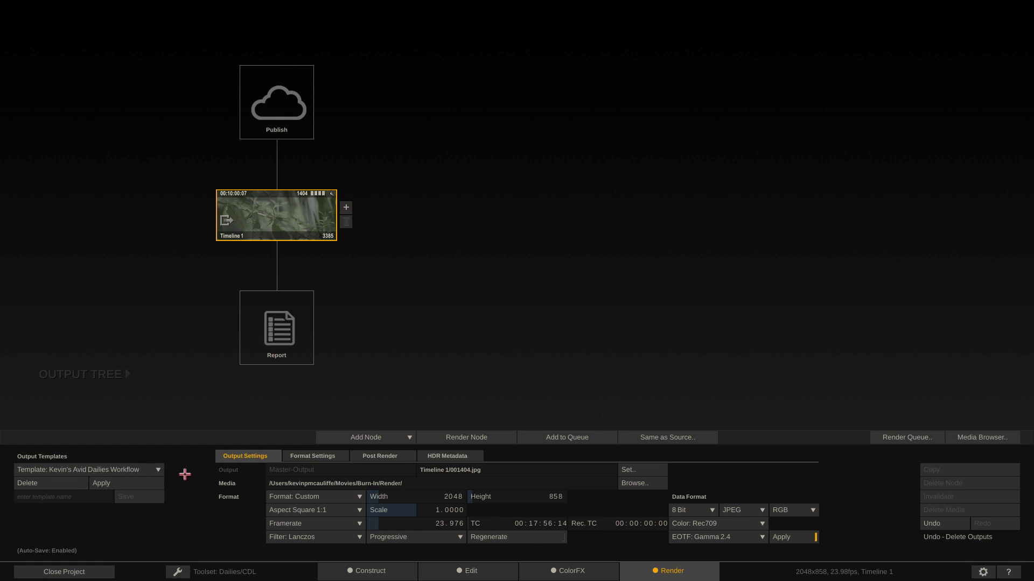
left_click(114, 484)
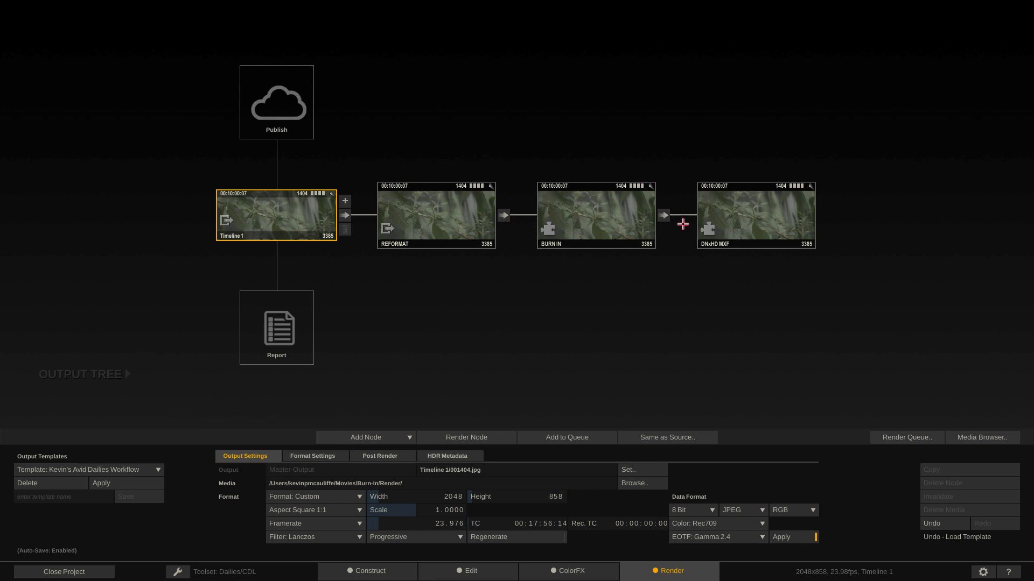
double_click(617, 218)
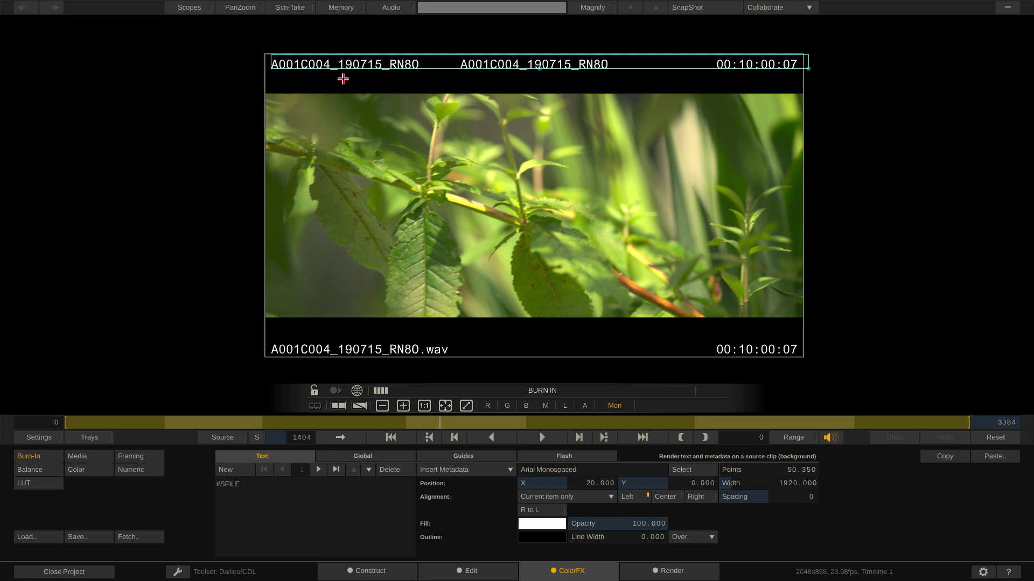
Keep the DNxHD MXF container as MXF OP-Atom (Avid) and send media to /Volumes/Media 1/
left_click(670, 569)
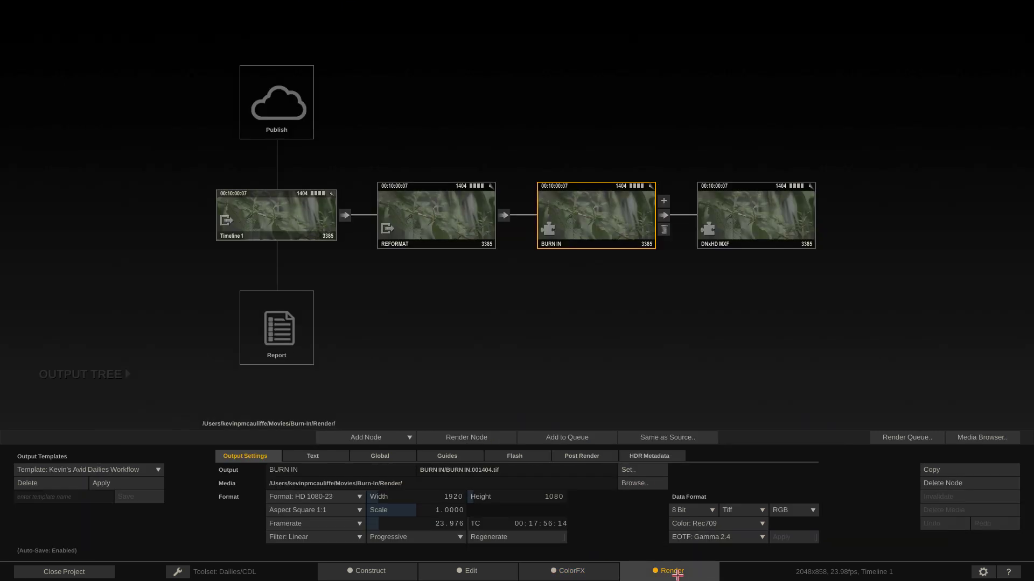
left_click(757, 239)
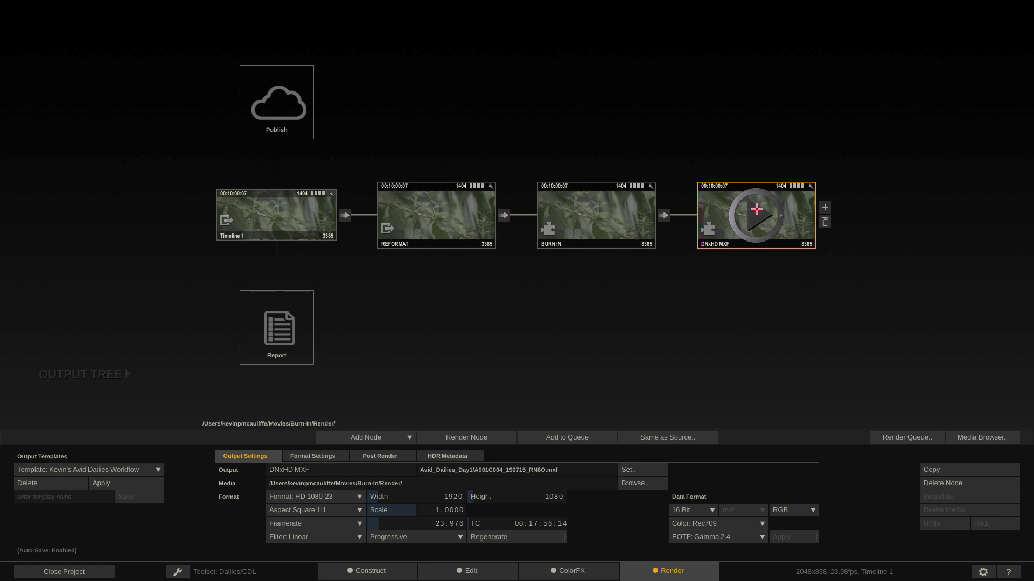
left_click(314, 457)
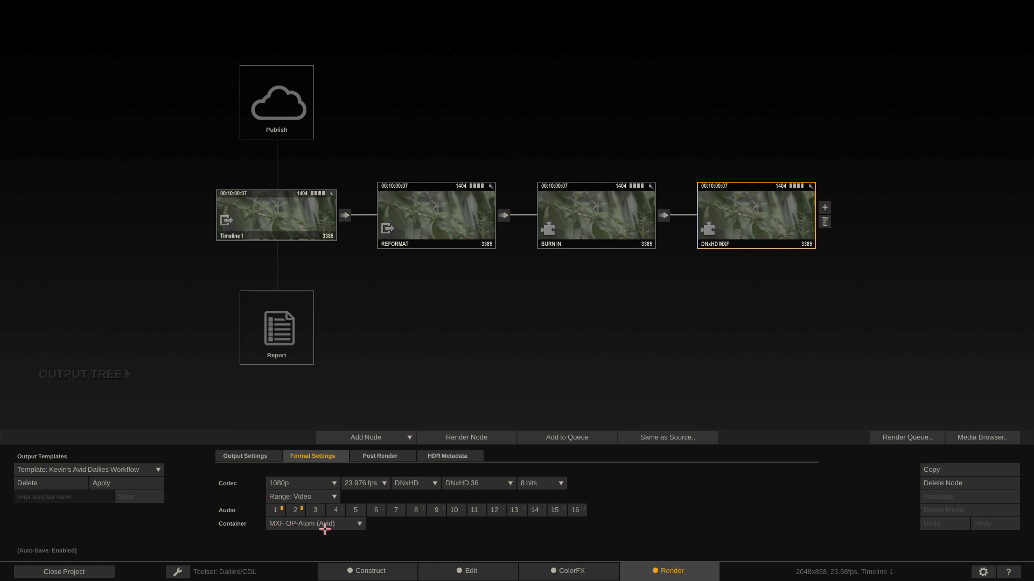
left_click(358, 524)
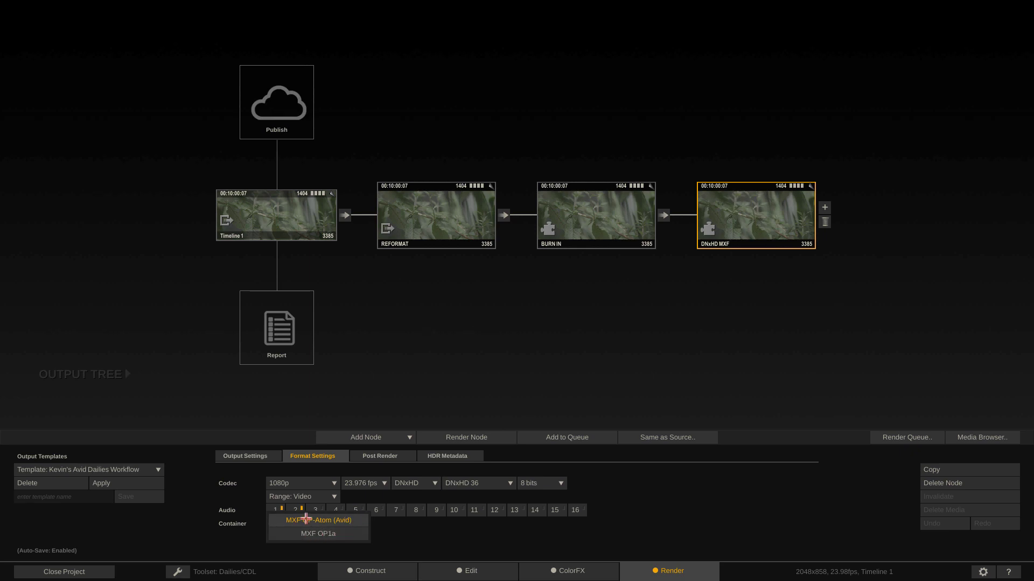
left_click(357, 520)
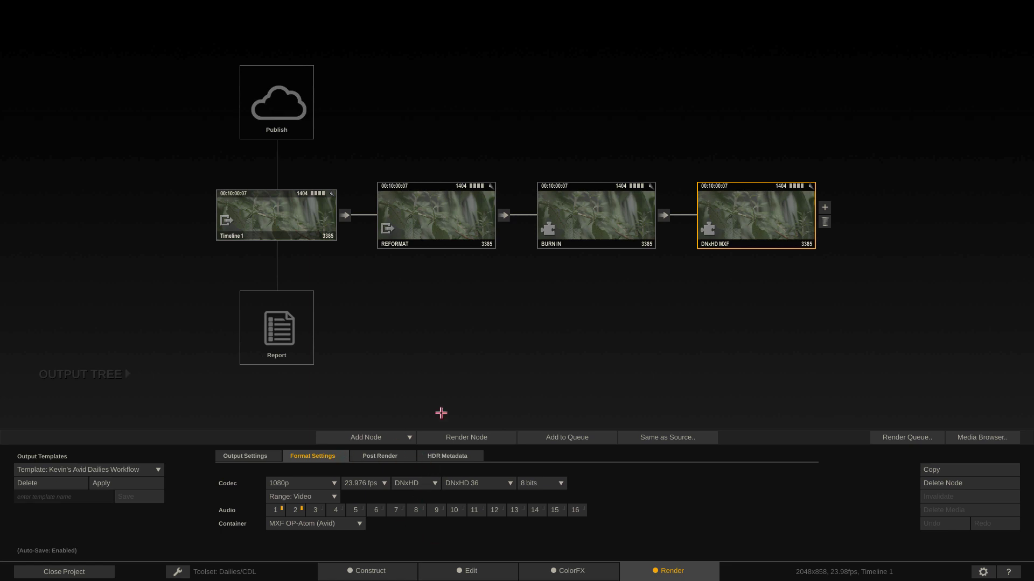
left_click(249, 456)
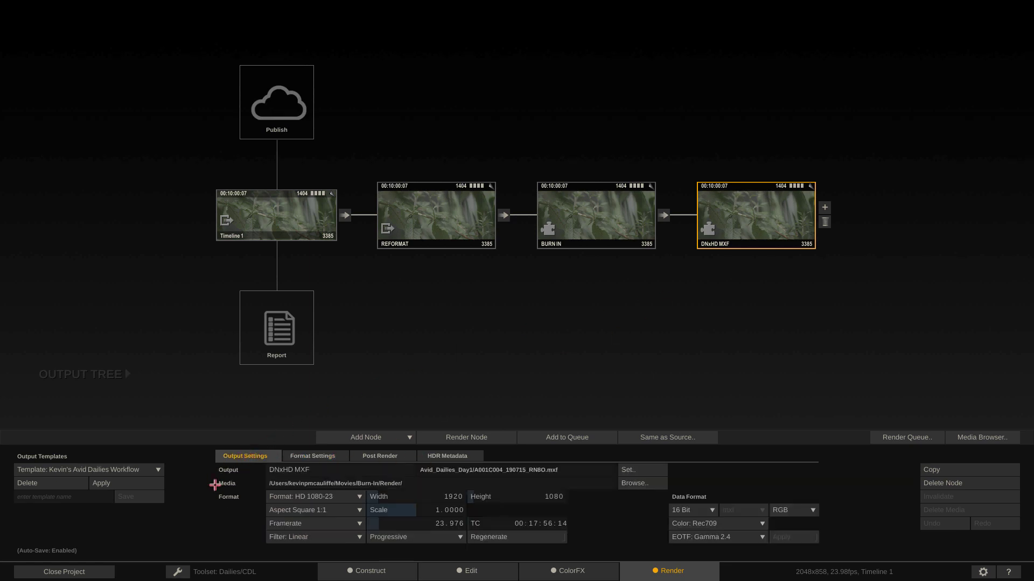
left_click(635, 484)
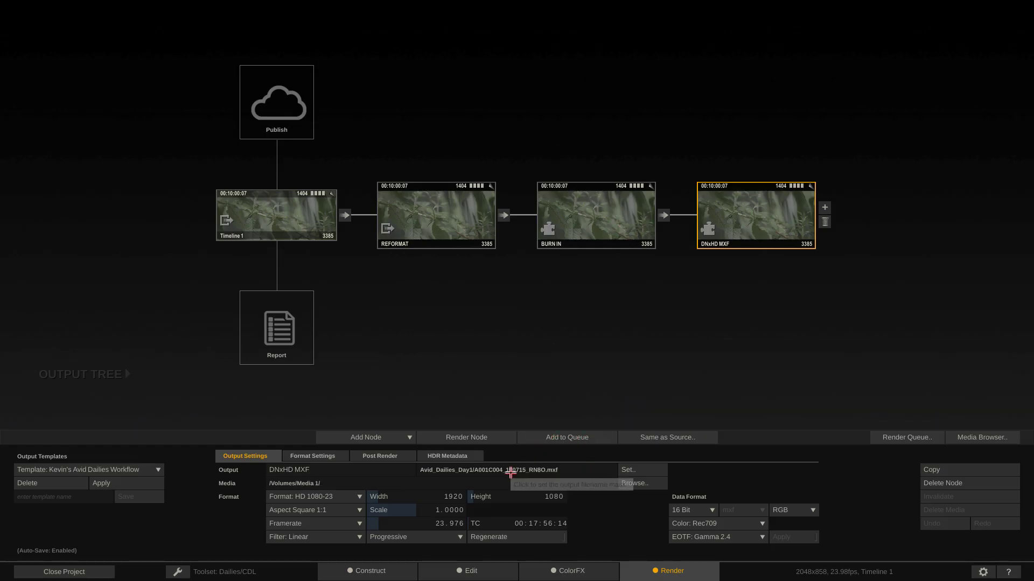
Start rendering the DNxHD MXF job from the render queue
left_click(898, 439)
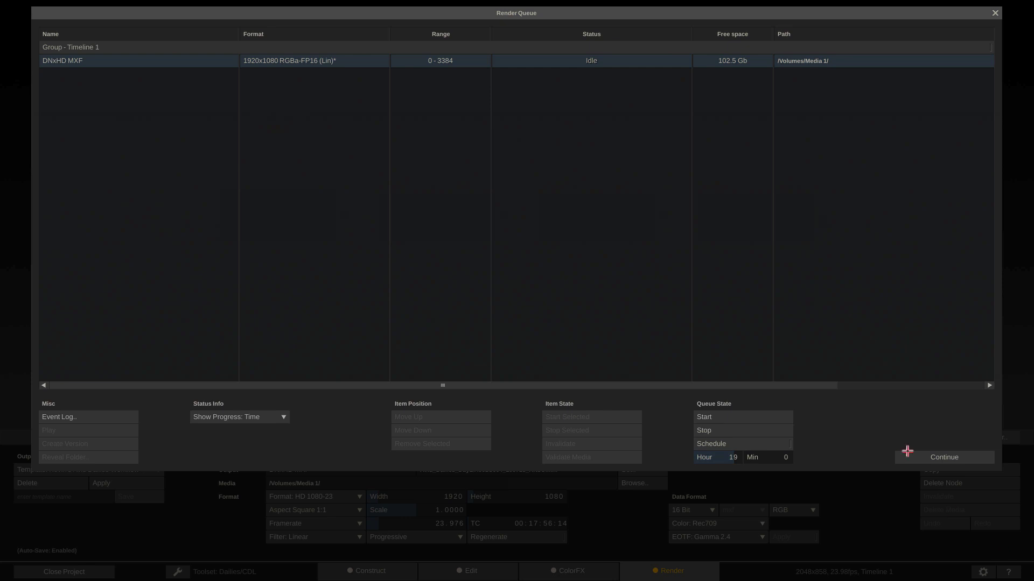
left_click(556, 64)
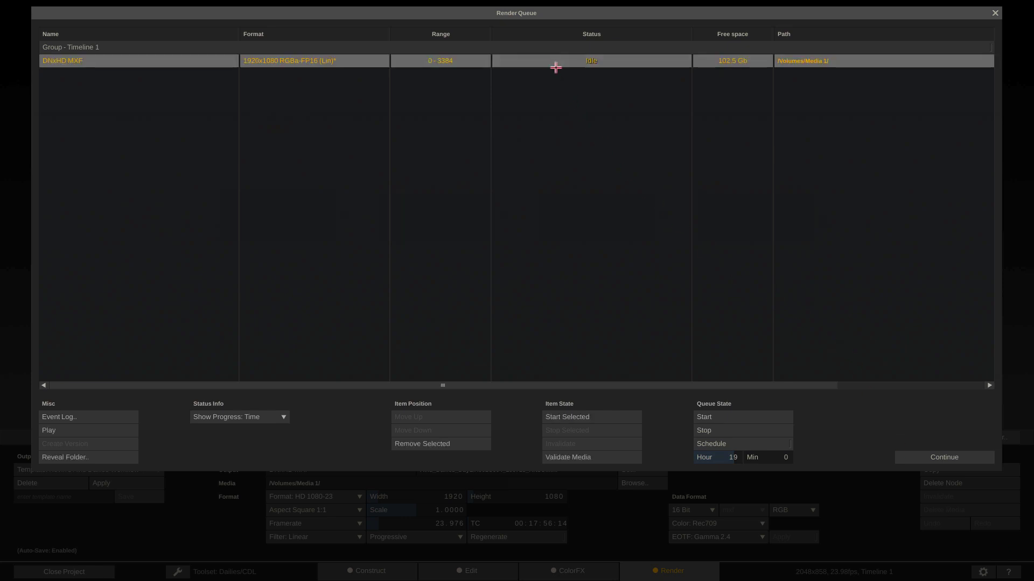
left_click(705, 415)
In Finder, open the Avid_Dailies_Day1 folder on the Media 1 drive
key("super+Tab")
double_click(1003, 90)
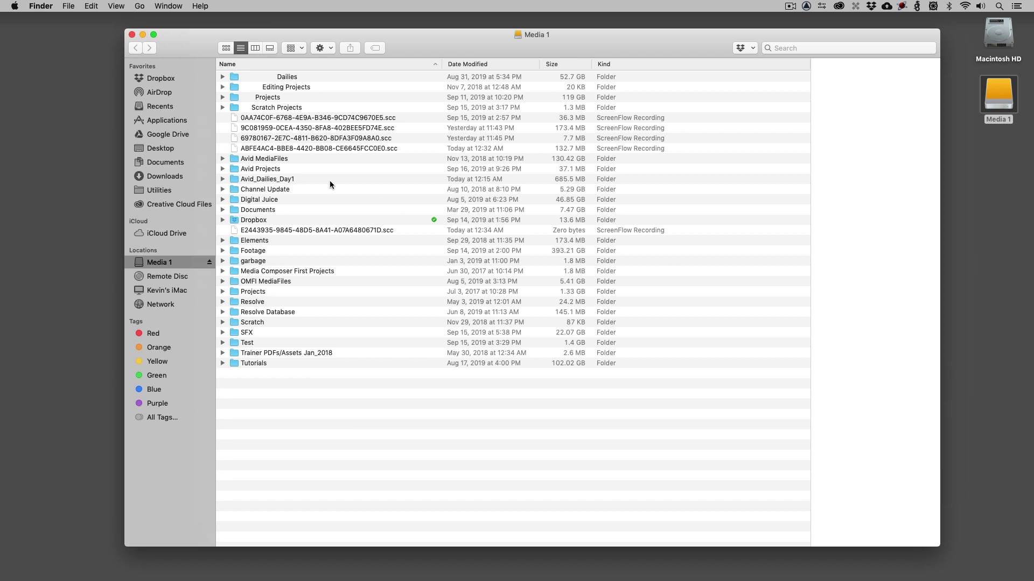
double_click(262, 182)
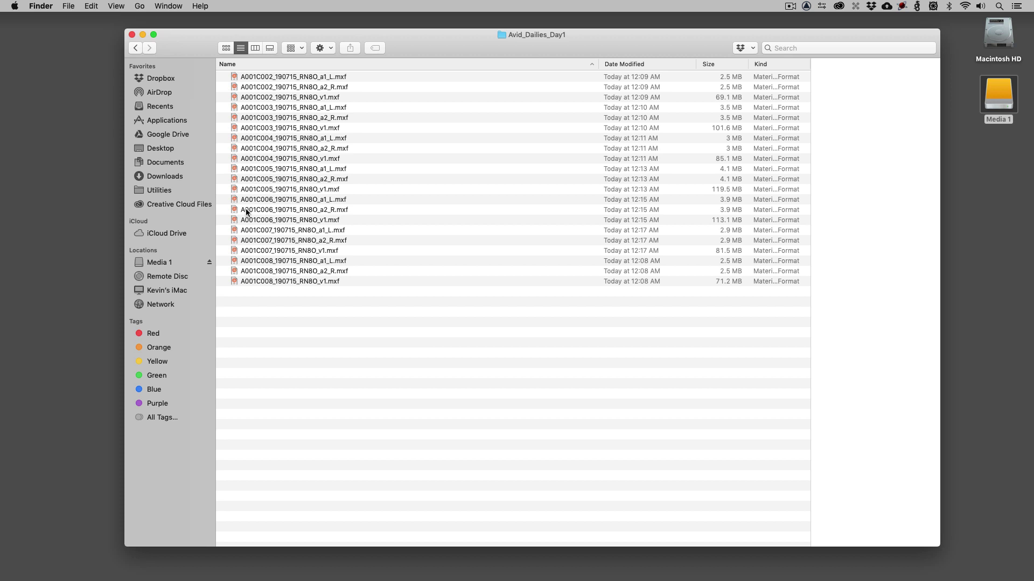
Delete the old folder 2 inside Avid MediaFiles/MXF
left_click(135, 48)
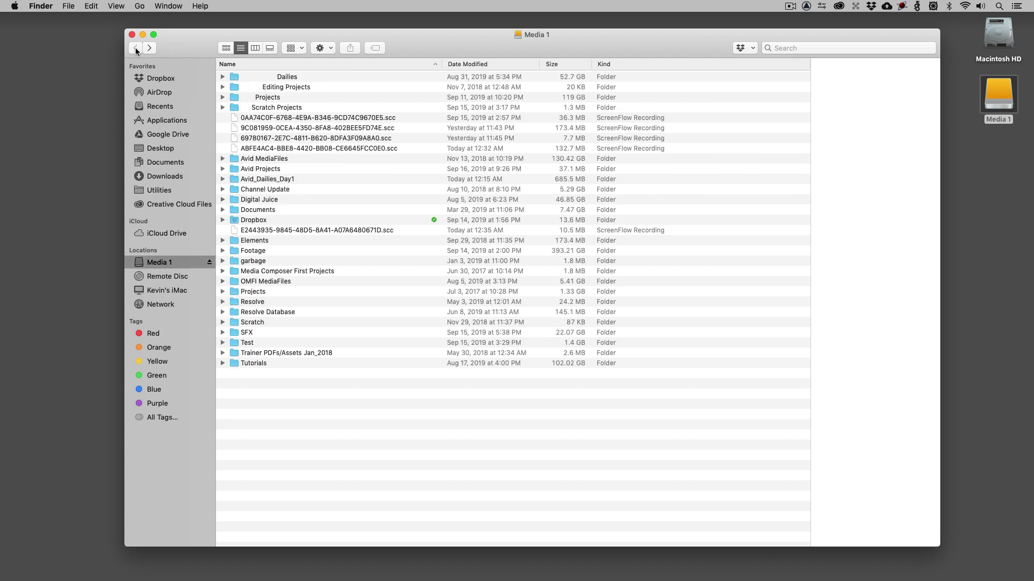
left_click(223, 159)
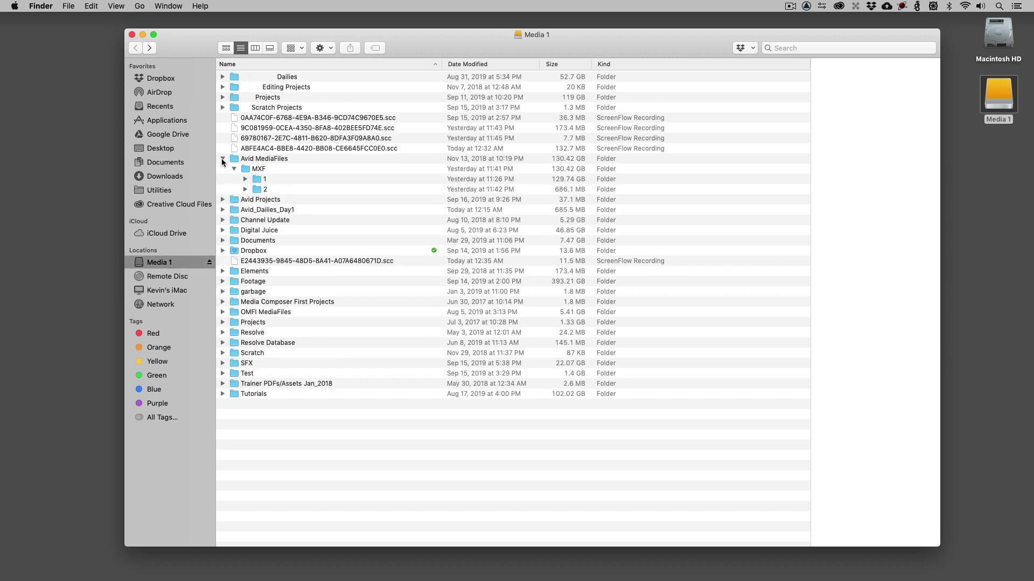
left_click(258, 191)
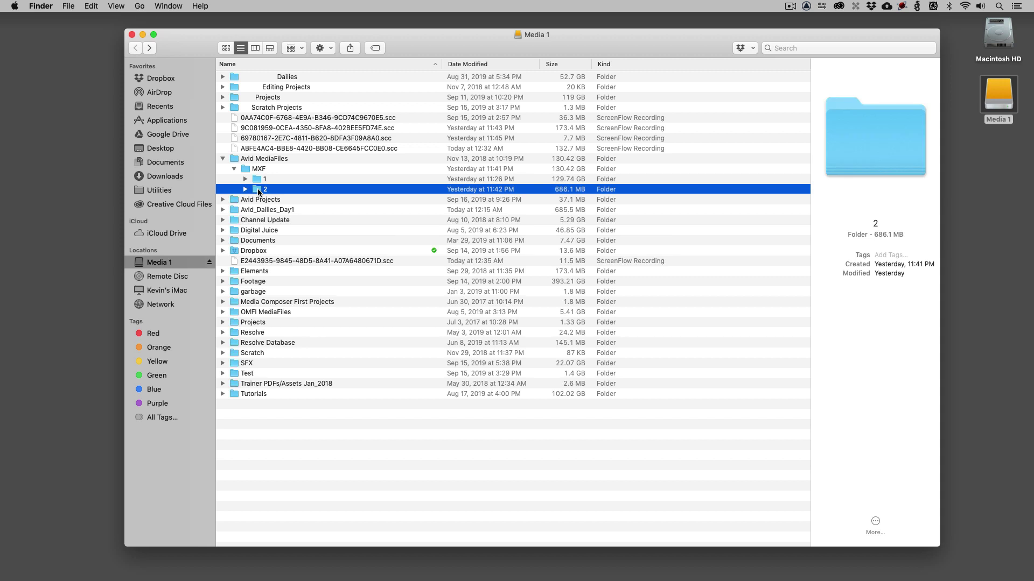
key("super+BackSpace")
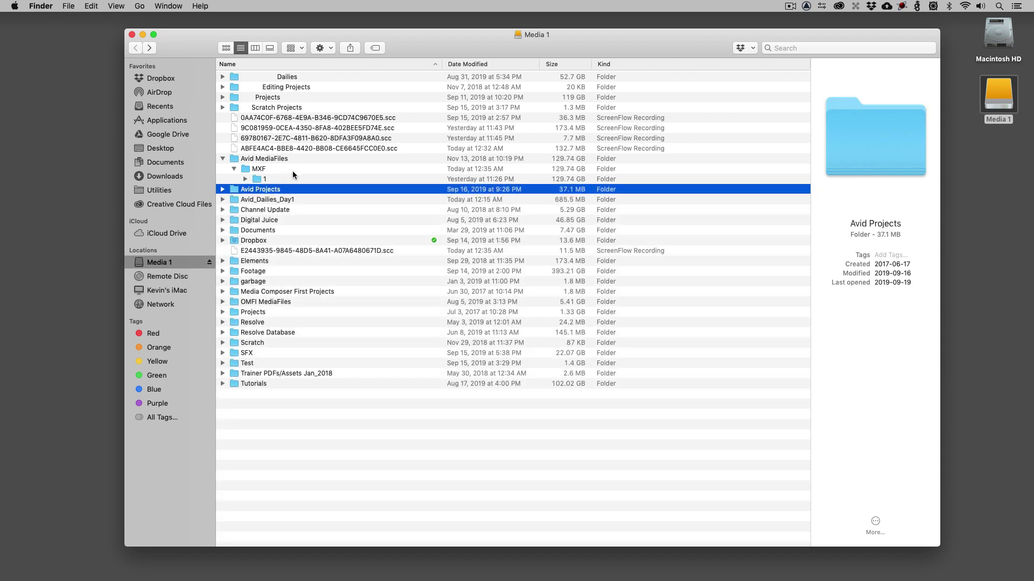
Create a new folder named 'Avid Dailies Day 1' inside the MXF folder
double_click(267, 169)
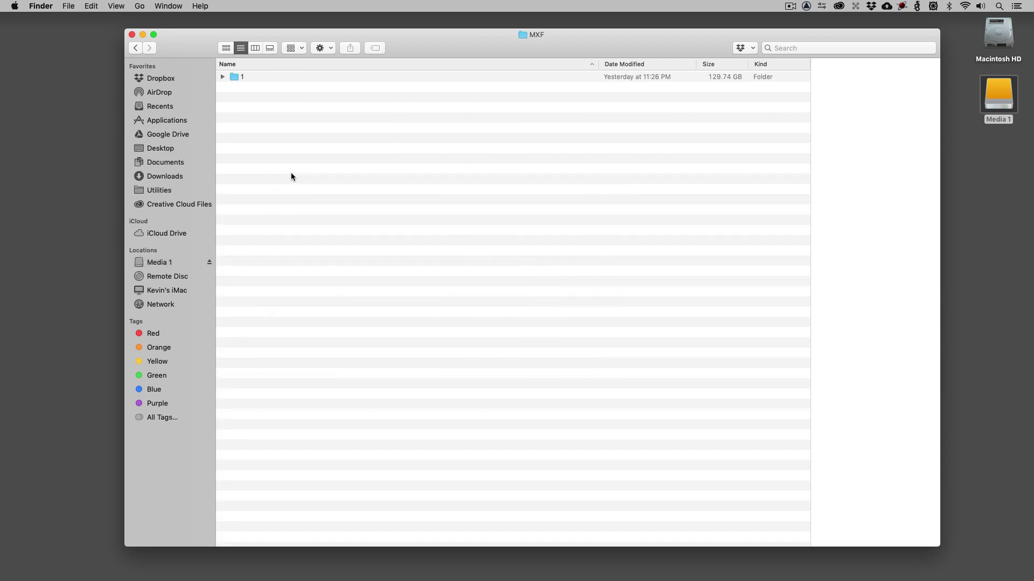
key("shift+super+n")
type("Avid")
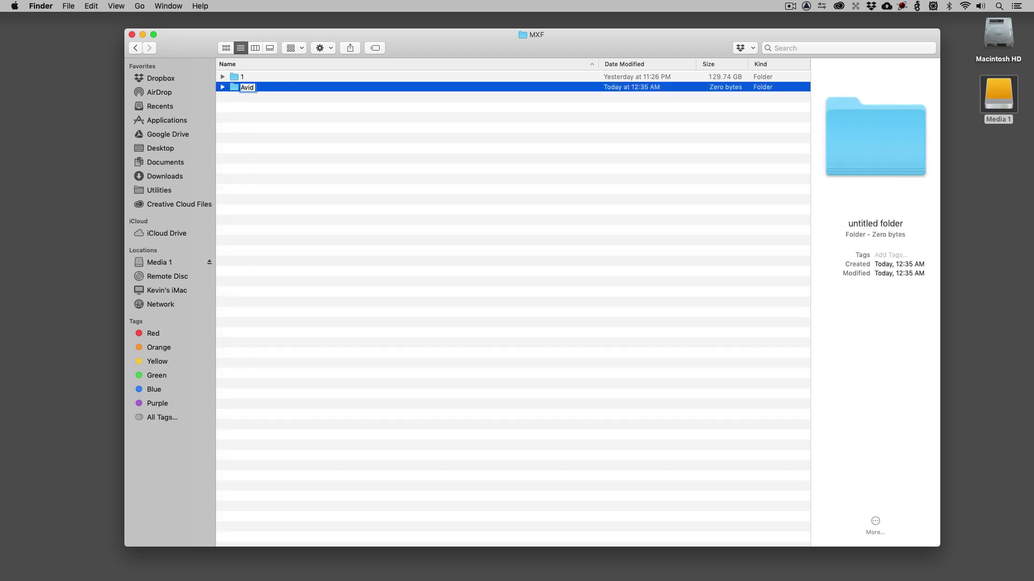
type(" Dailies Day 1")
key("Return")
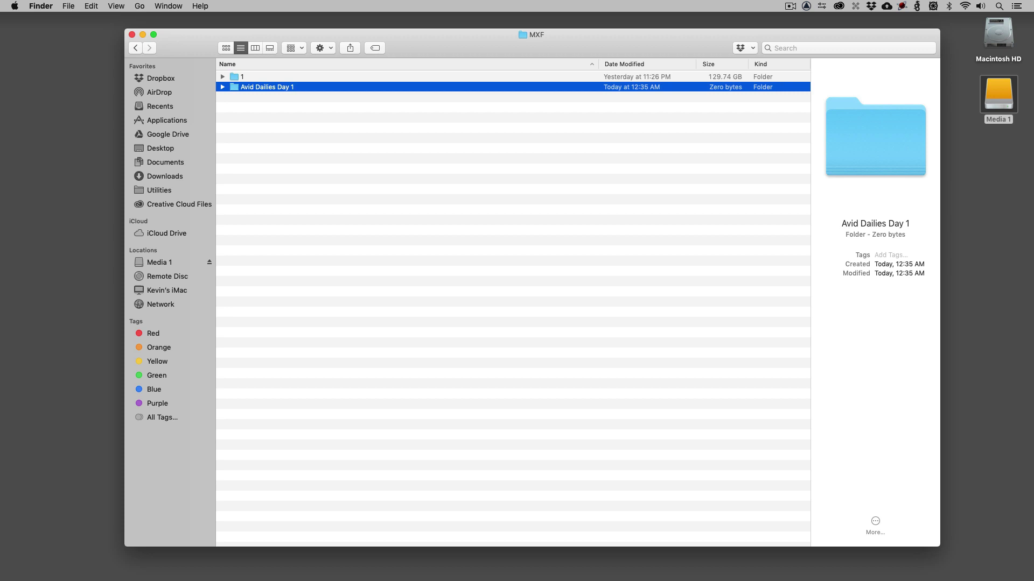
Move the 21 MXF files into Avid Dailies Day 1 and delete the empty Avid_Dailies_Day1 folder
left_click(135, 48)
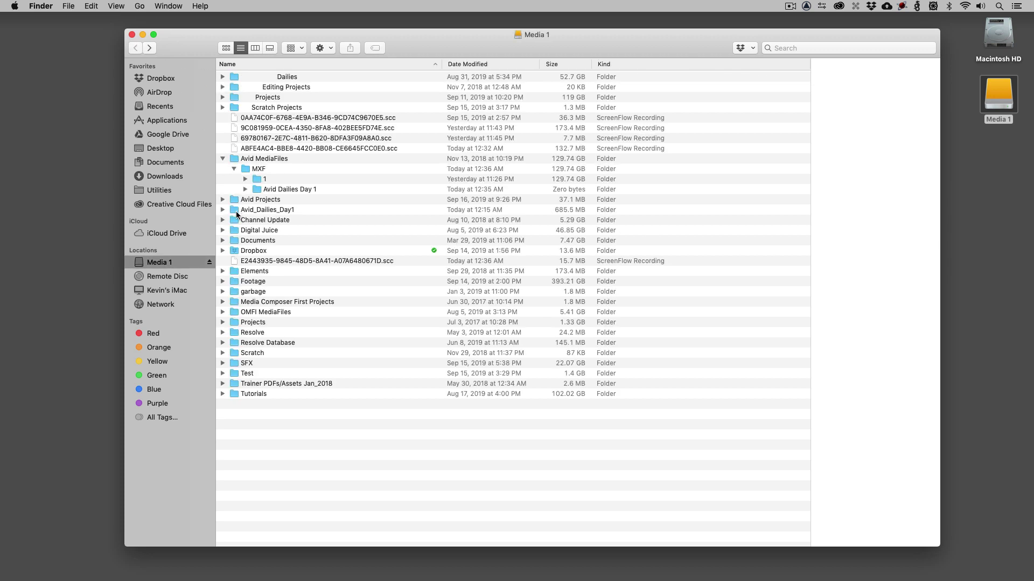
left_click(223, 210)
left_click(278, 220)
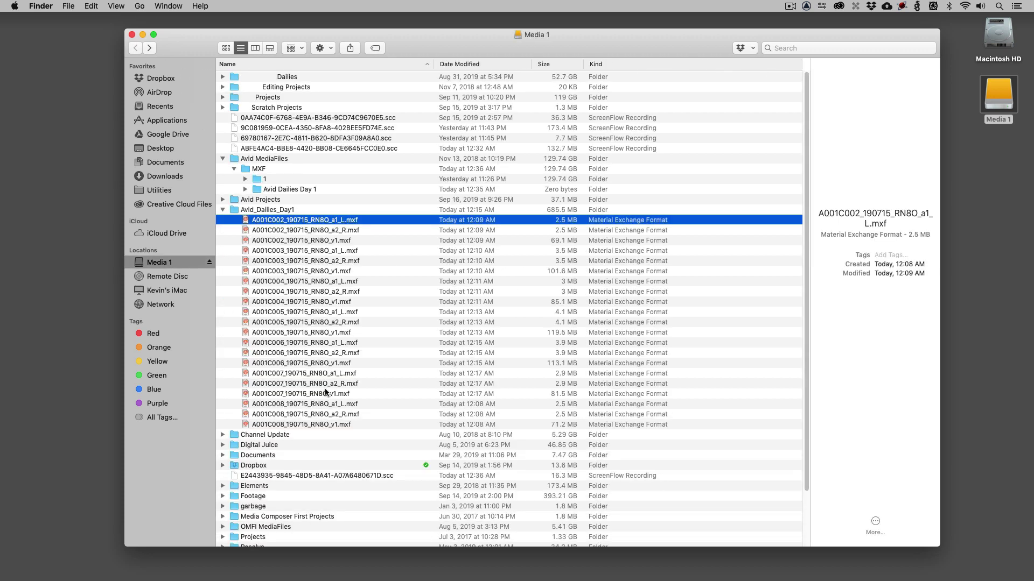
left_click(307, 425, "shift")
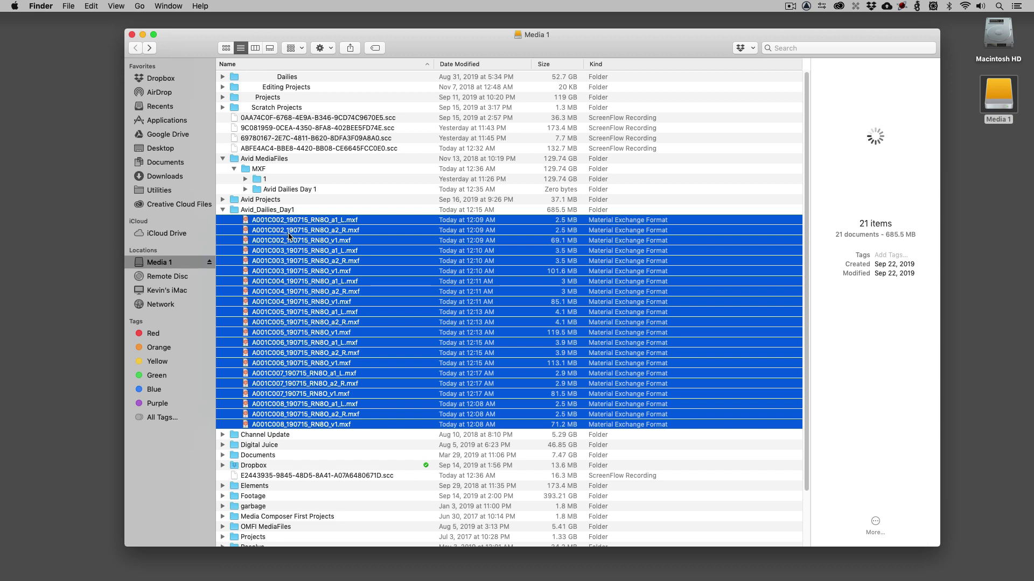
left_click_drag(287, 220, 286, 190)
left_click(236, 213)
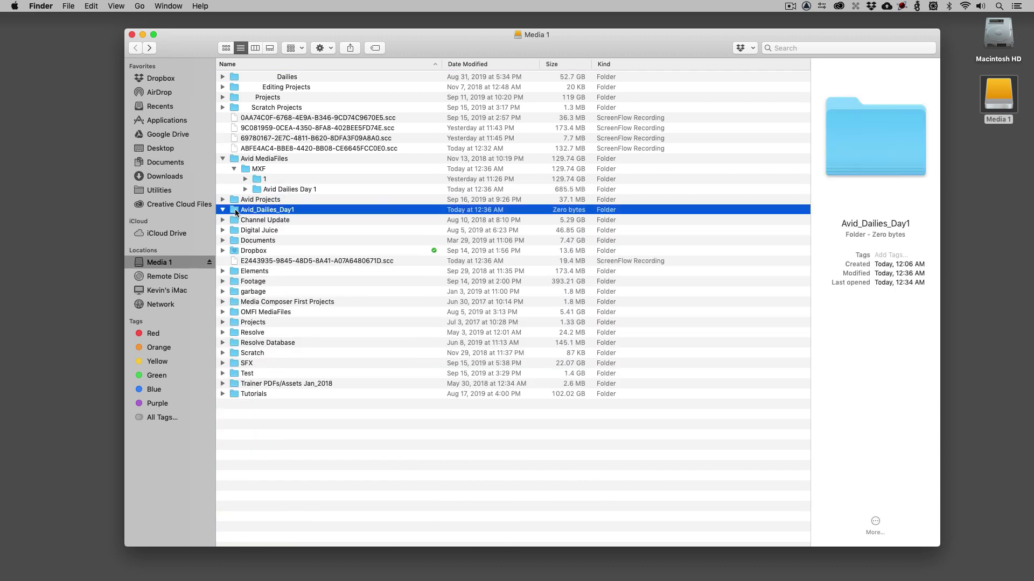
key("super+BackSpace")
key("super+Tab")
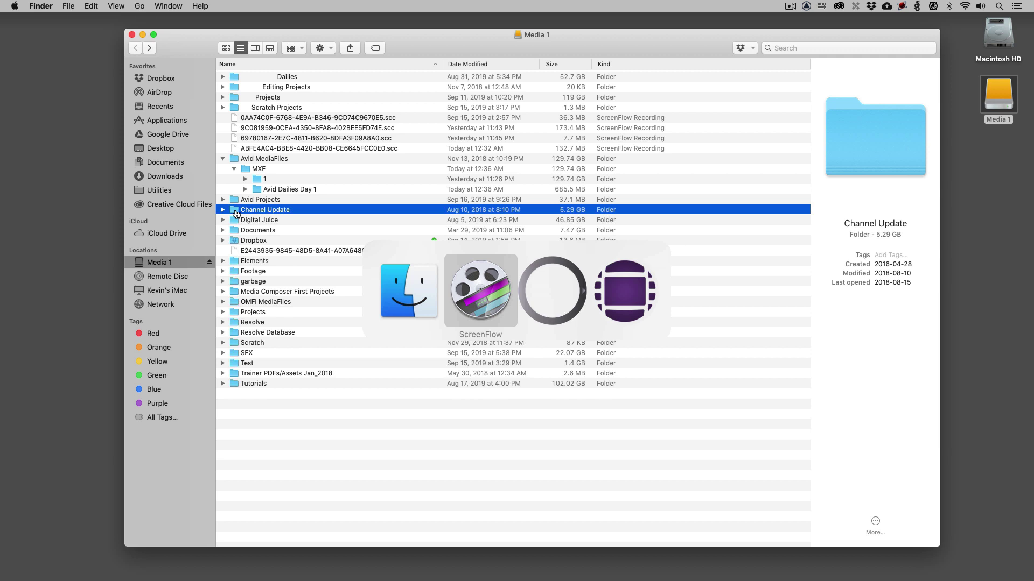
key("super+Tab")
key("super+Tab")
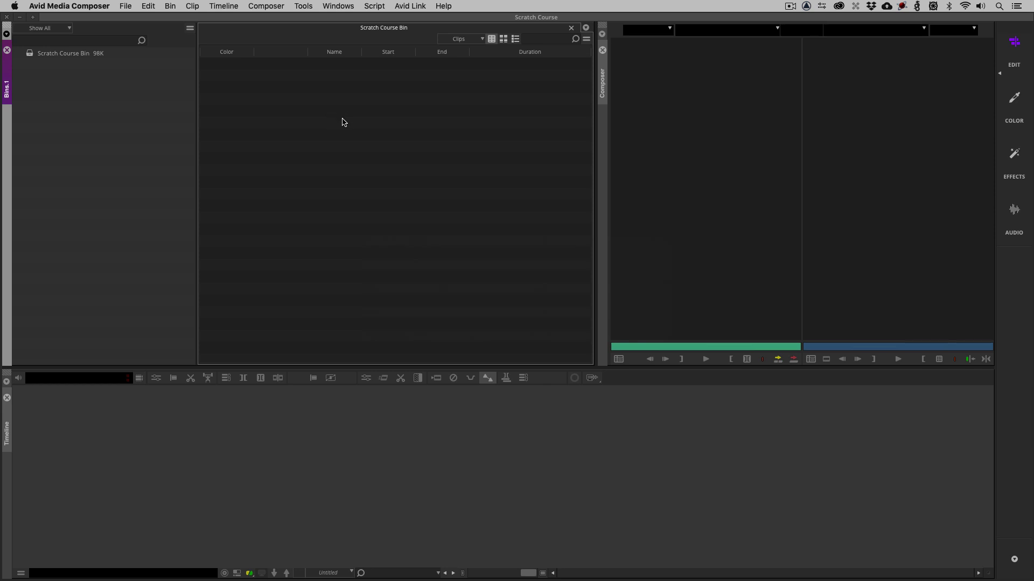
right_click(315, 106)
mouse_move(329, 122)
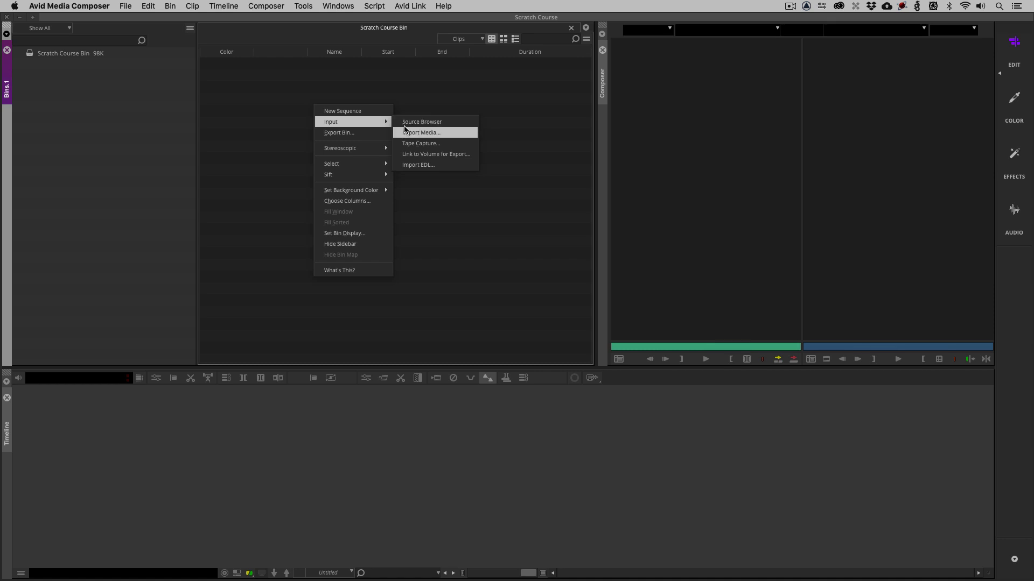
left_click(405, 122)
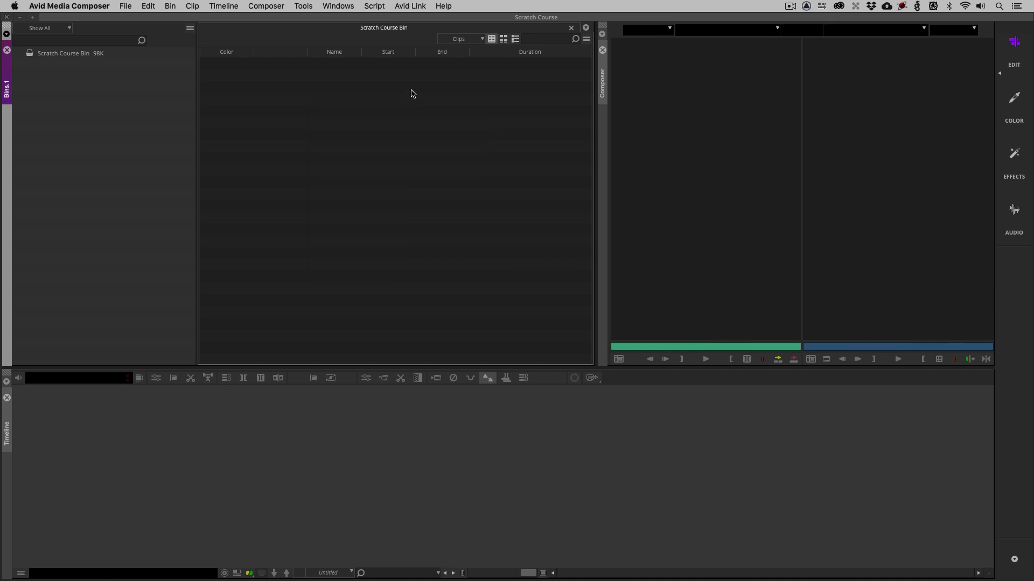
key("super+Tab")
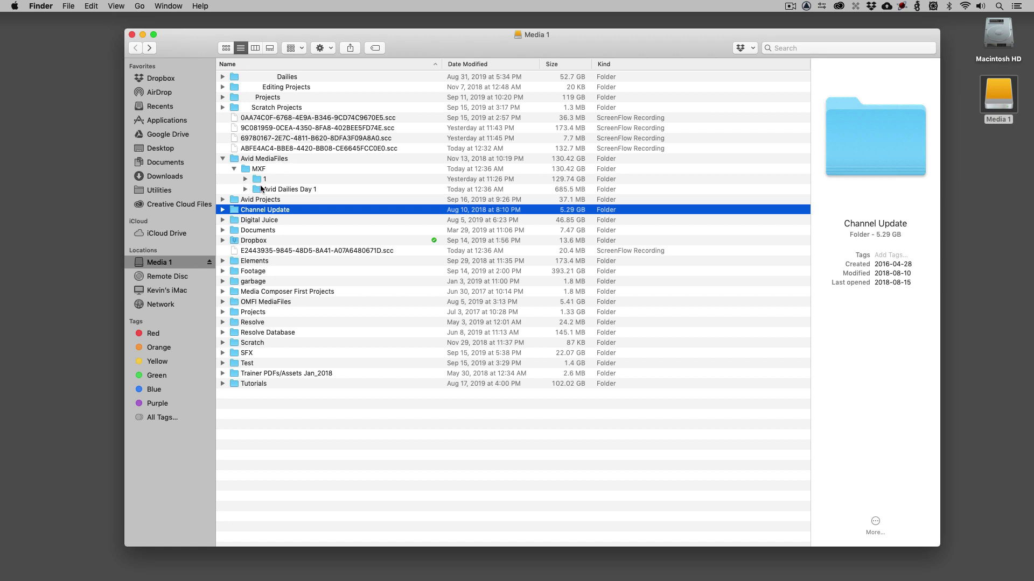
Expand MXF folder 1 in Finder, look through its MXF files, then collapse it
left_click(245, 179)
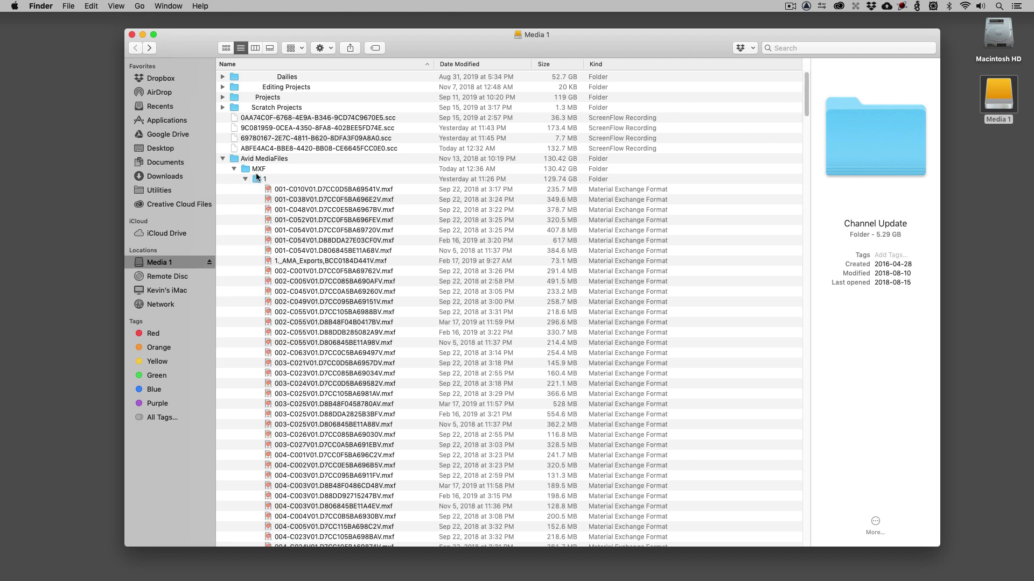
left_click(314, 198)
left_click(376, 210)
left_click(377, 221)
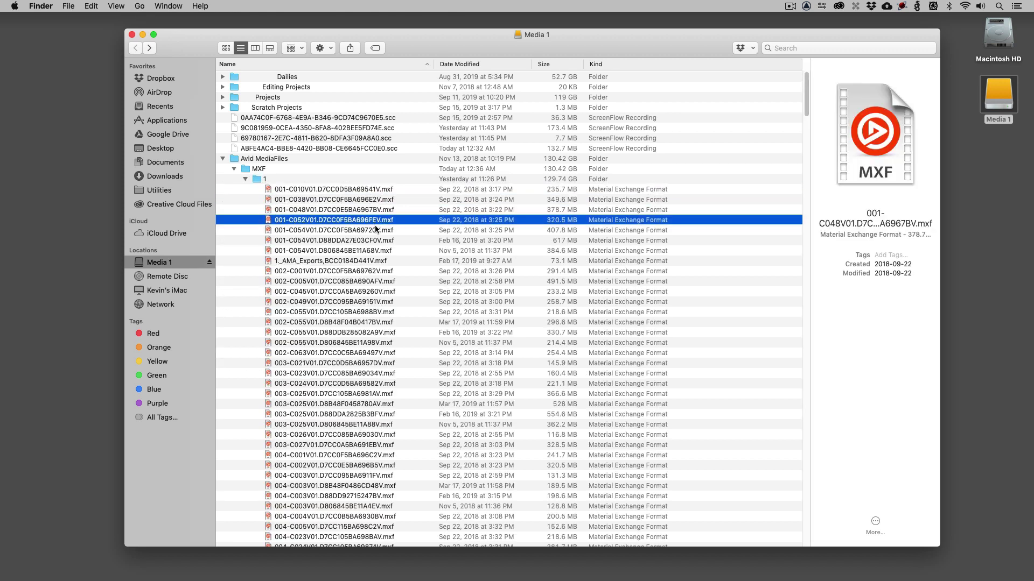
scroll(376, 230, "down", 4)
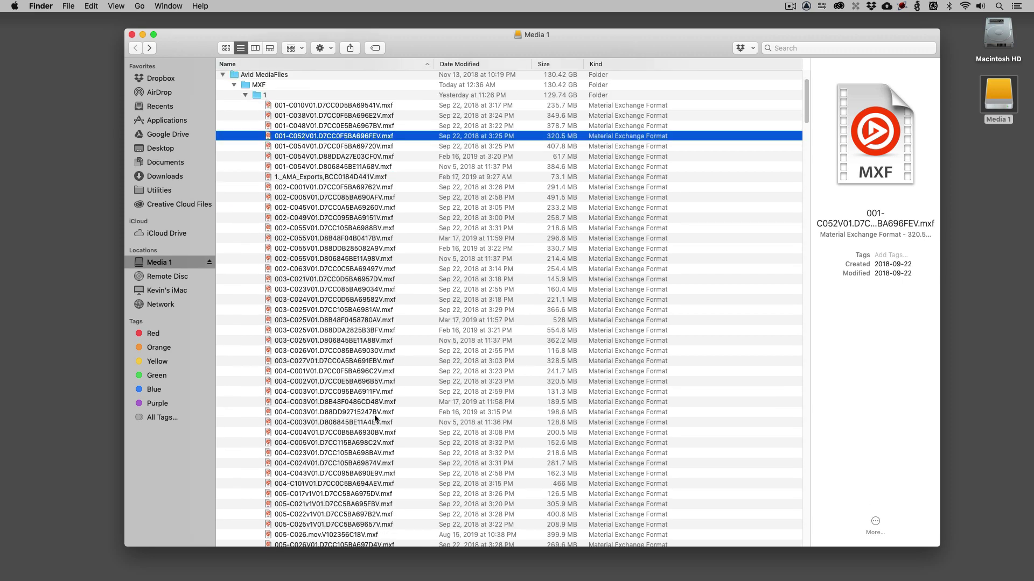
scroll(378, 237, "up", 4)
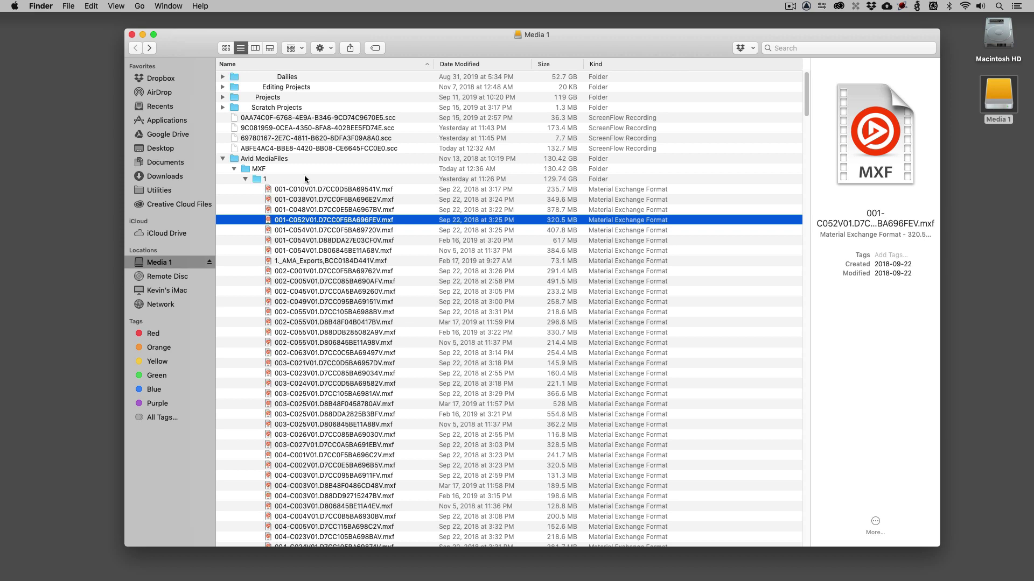
left_click(245, 180)
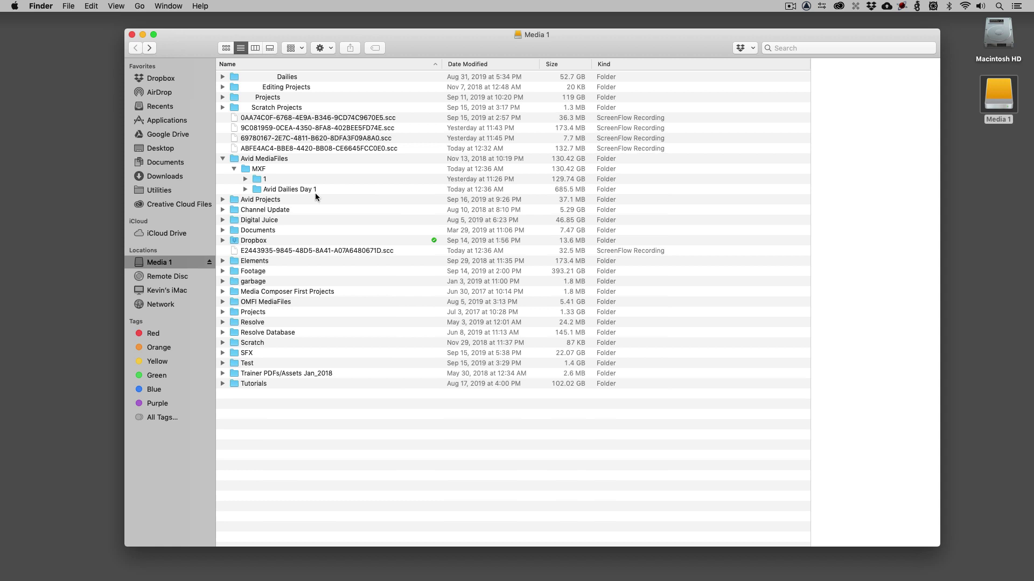
Rename the Avid Dailies Day 1 folder to 2 and return to Avid Media Composer
left_click(295, 190)
key("Return")
type("2")
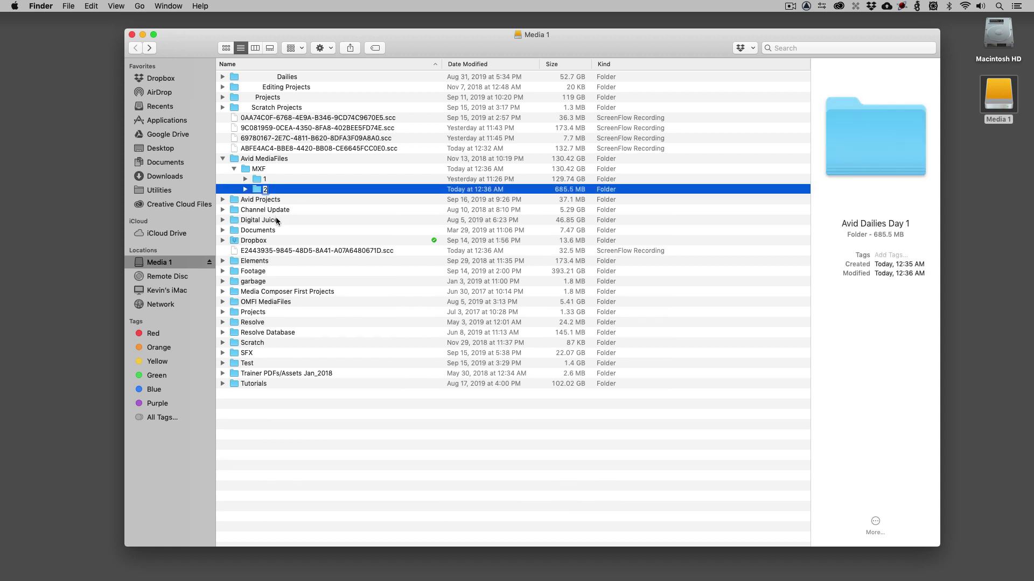
key("Return")
key("super+Tab")
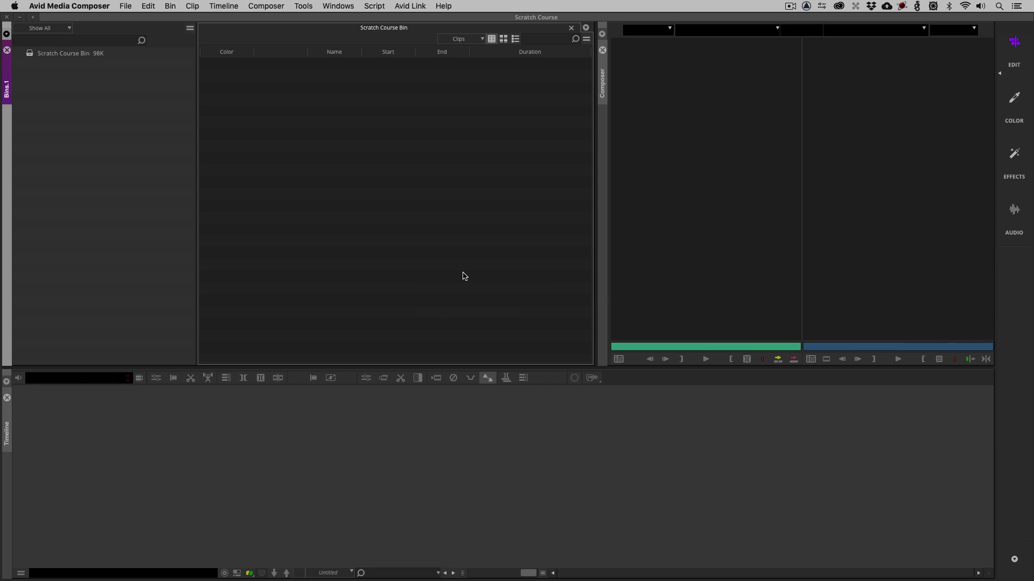
key("super+Tab")
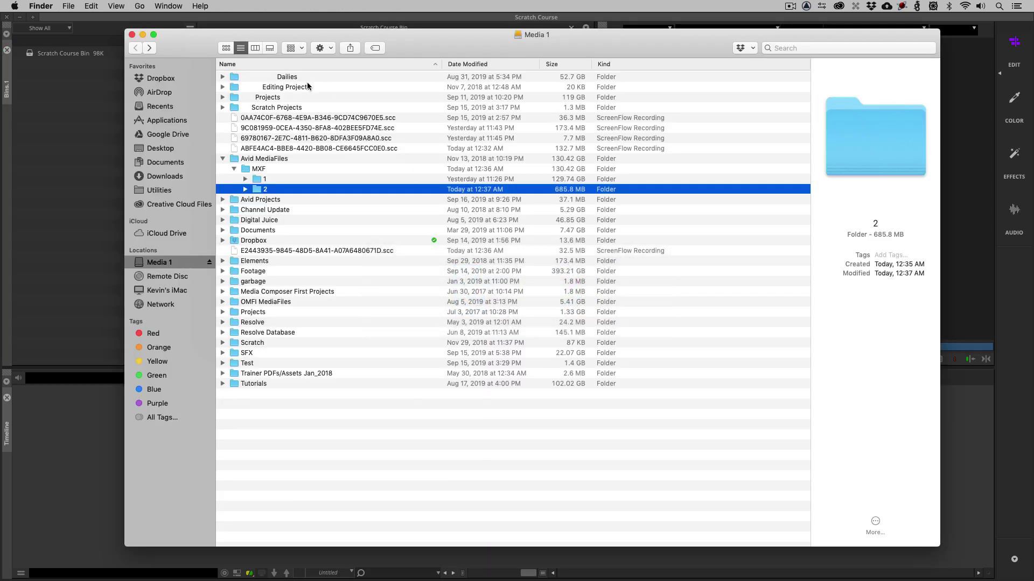
Expand MXF folder 2 and inspect its database files, msmMMOB.mdb and msmFMID.pmr
left_click_drag(323, 36, 450, 34)
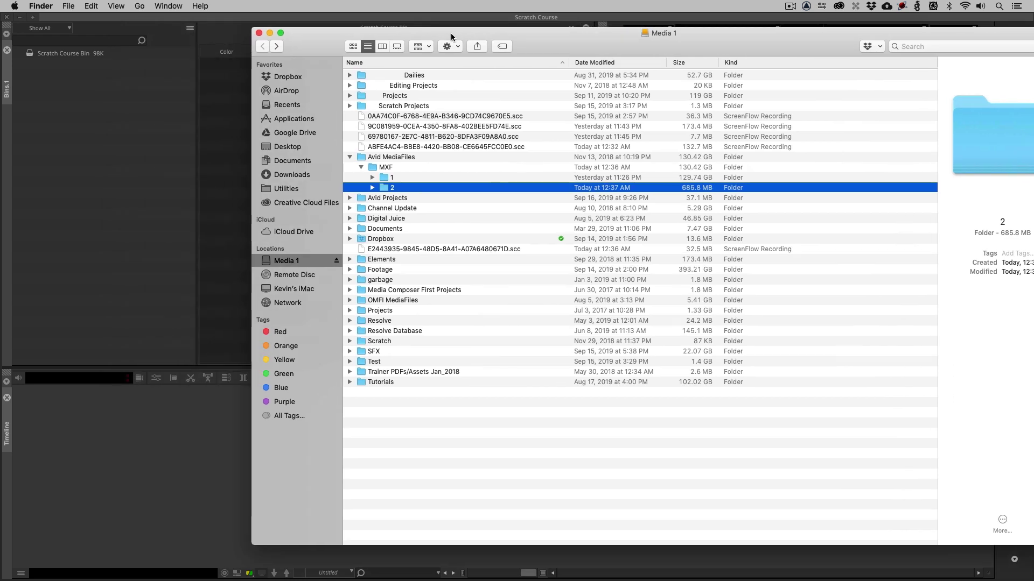
left_click(373, 187)
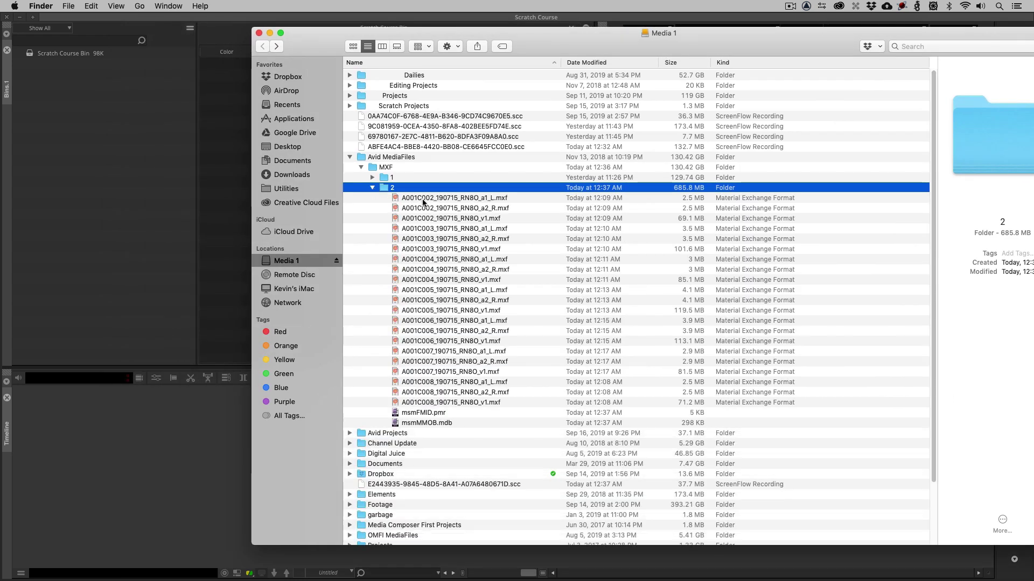
left_click(426, 414)
left_click(425, 423)
left_click(425, 412)
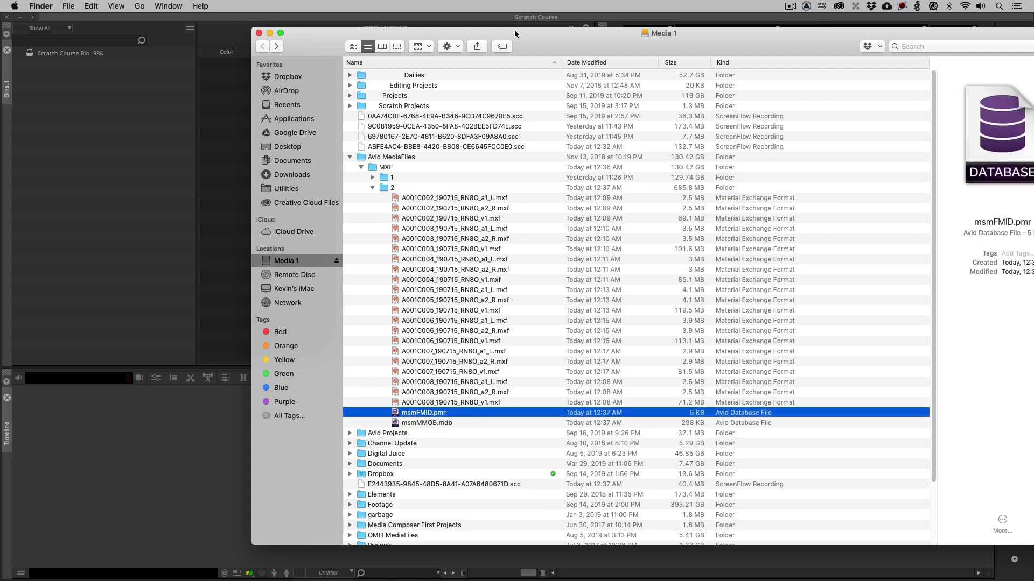
Drag msmMMOB.mdb onto the Scratch Course Bin to import the dailies clips
left_click_drag(515, 30, 670, 22)
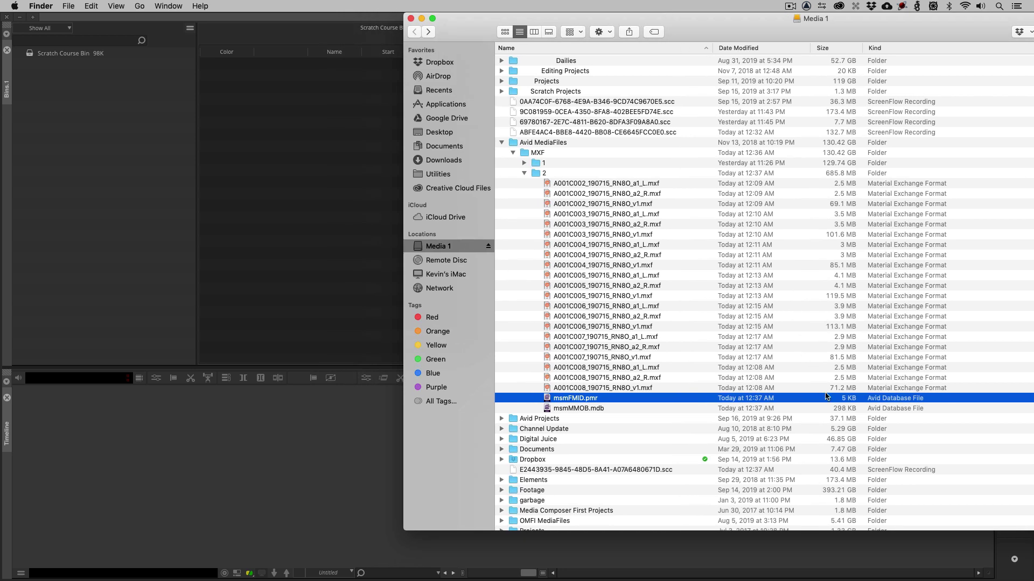
left_click(579, 410)
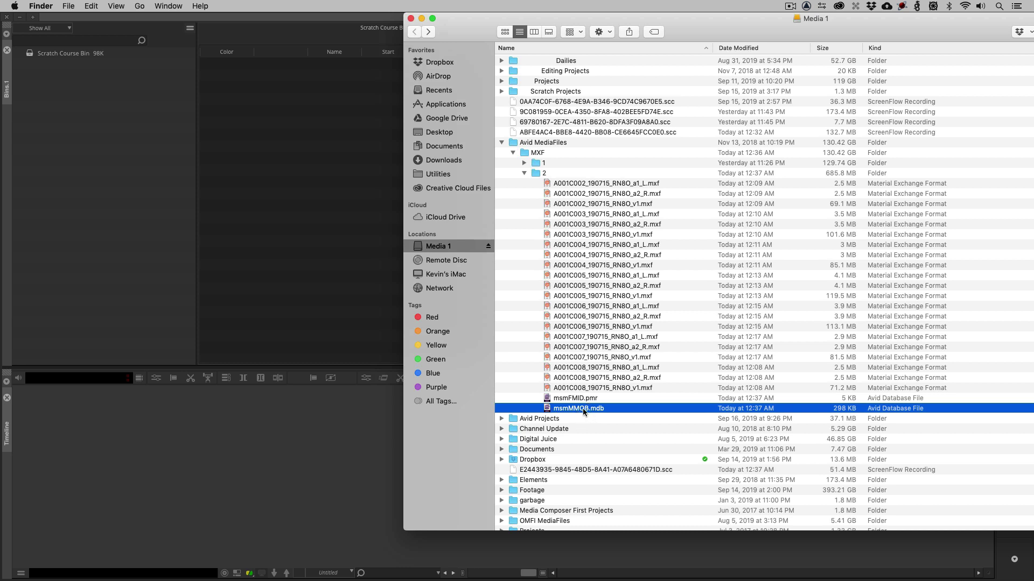
left_click_drag(581, 414, 319, 92)
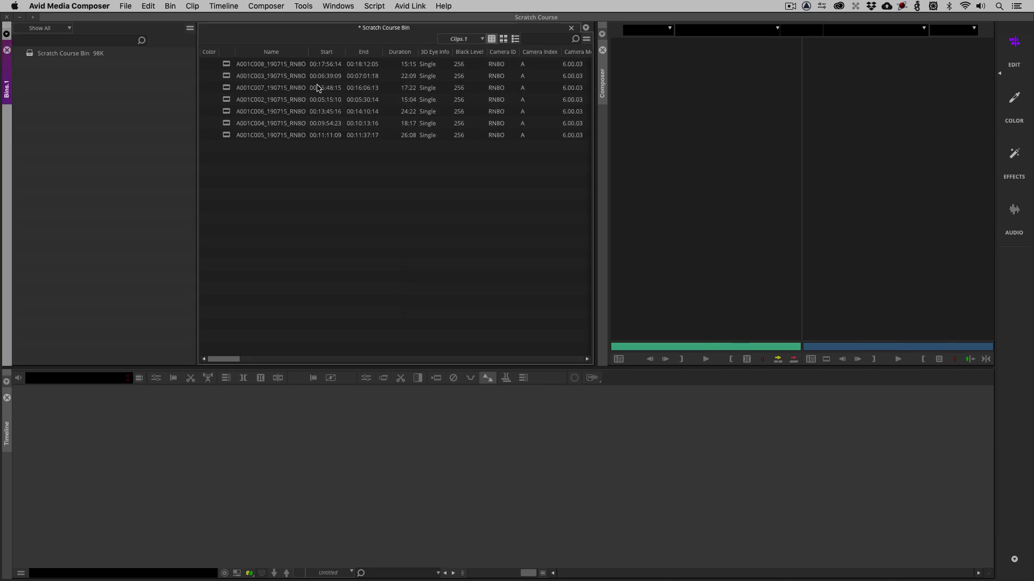
Load clip A001C008 into the source monitor, narrow the bin, and switch to single monitor layout
double_click(225, 64)
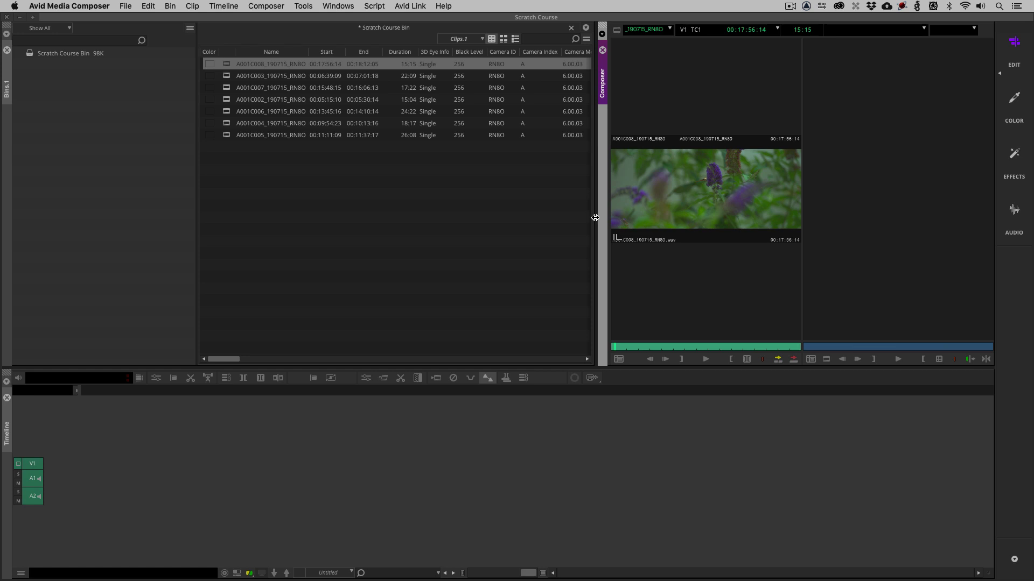
left_click_drag(594, 218, 319, 233)
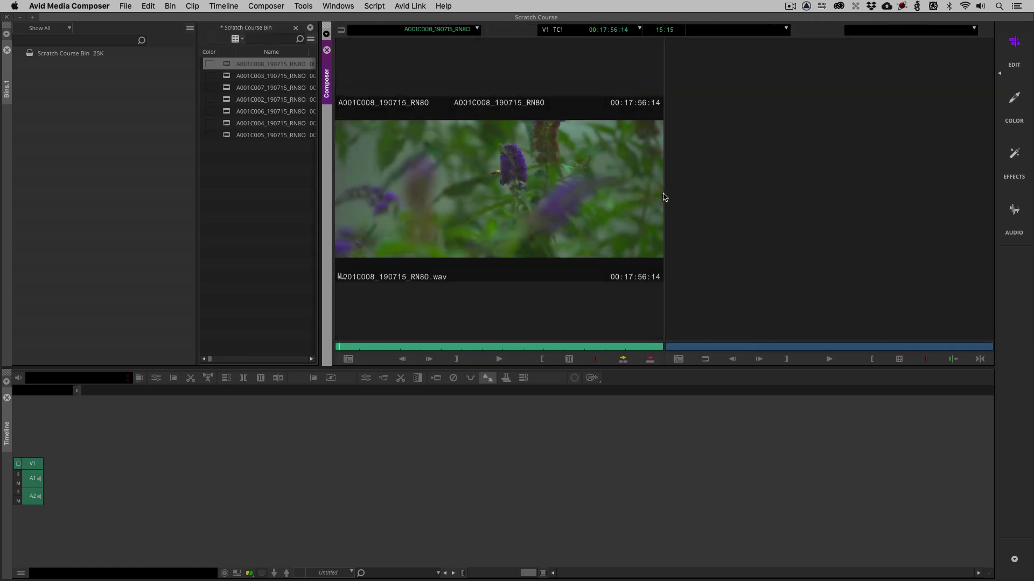
left_click(299, 5)
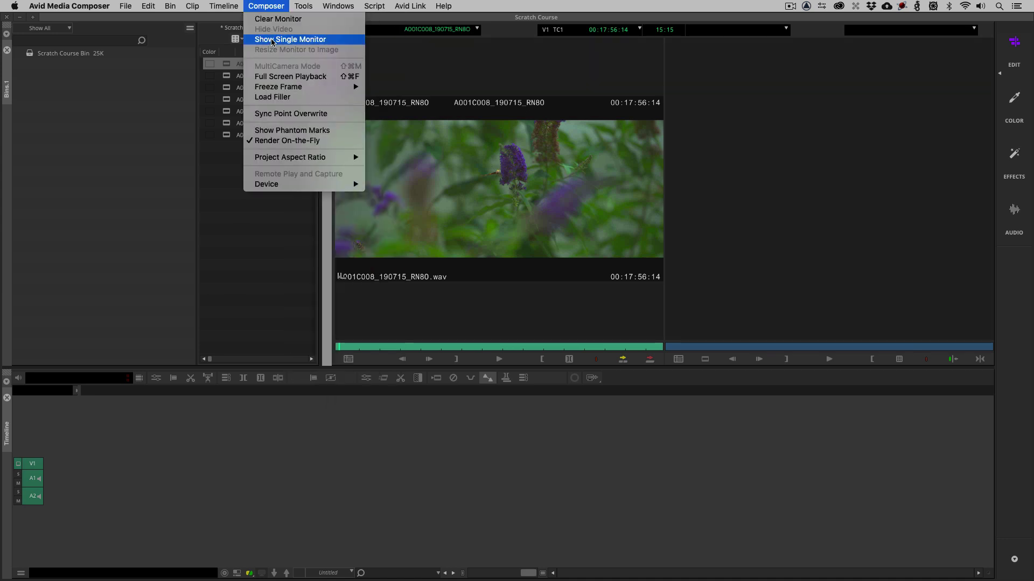
left_click(280, 39)
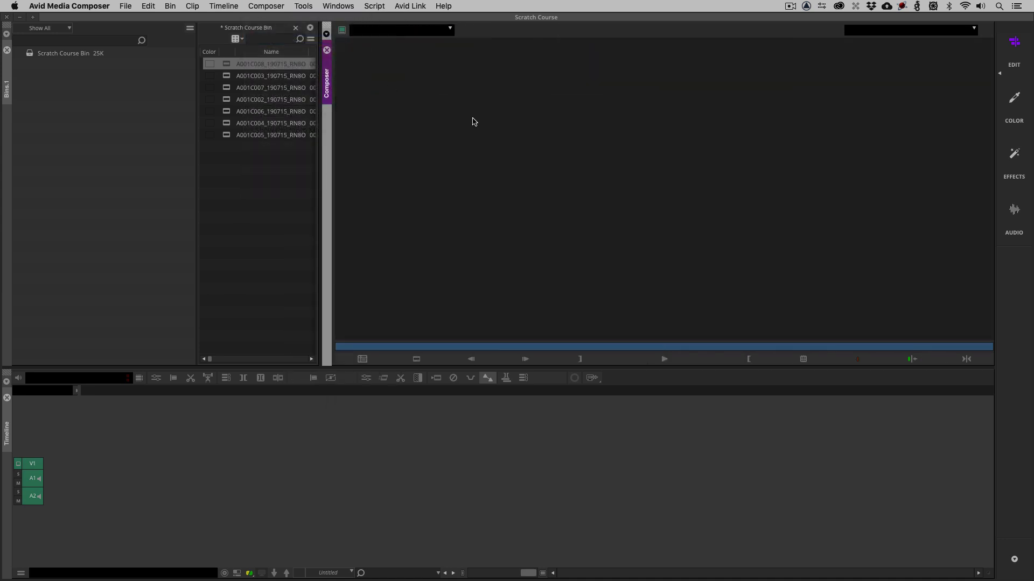
Splice the whole A001C008 clip into a new sequence and park at 01:00:09:00
double_click(223, 66)
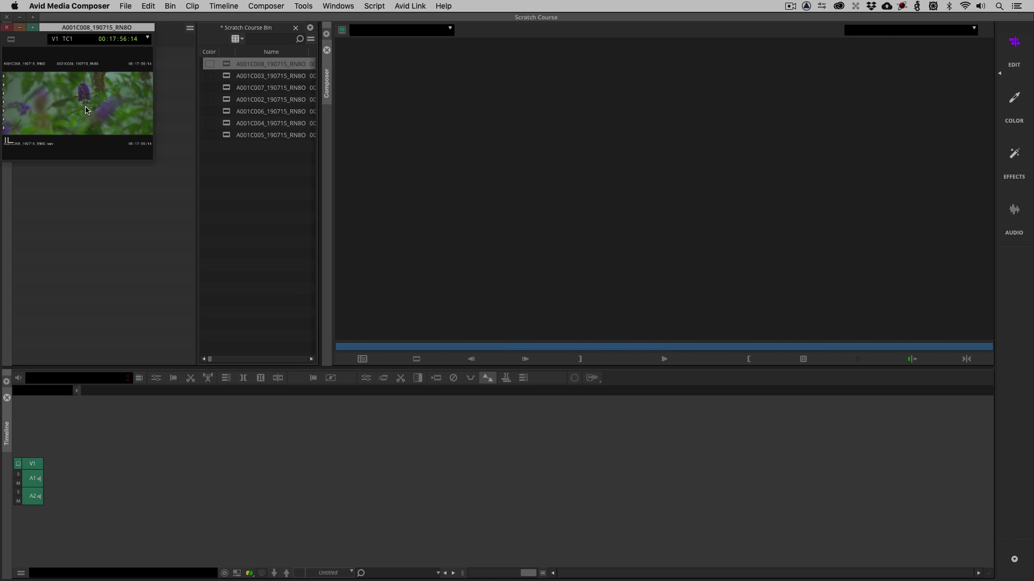
key("v")
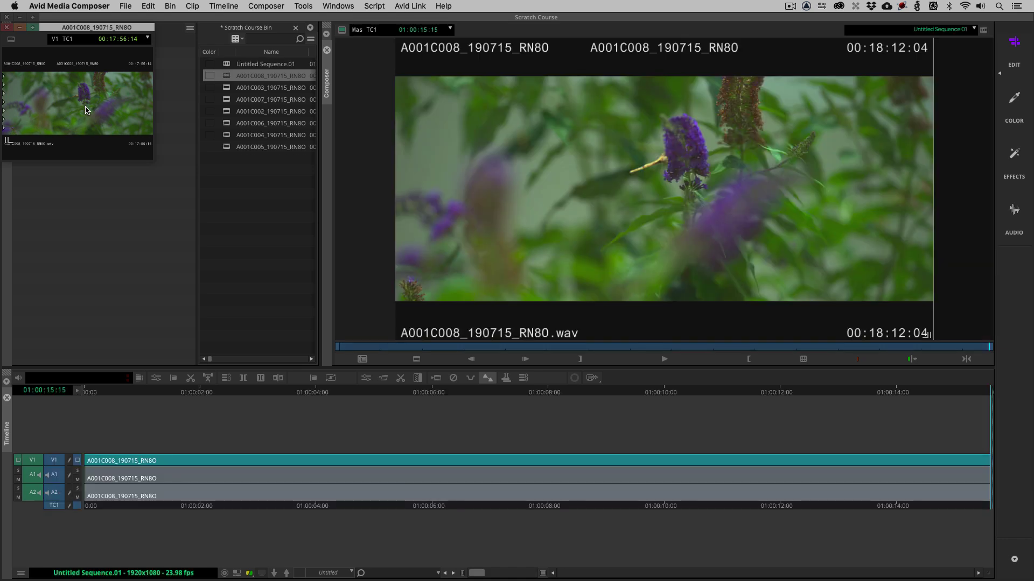
left_click(4, 27)
left_click(583, 474)
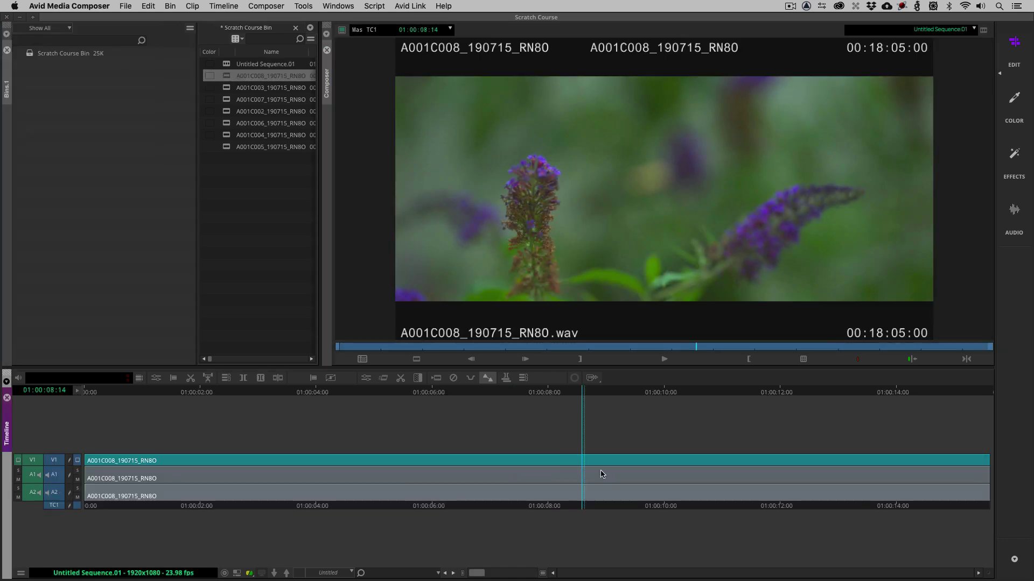
left_click(607, 475)
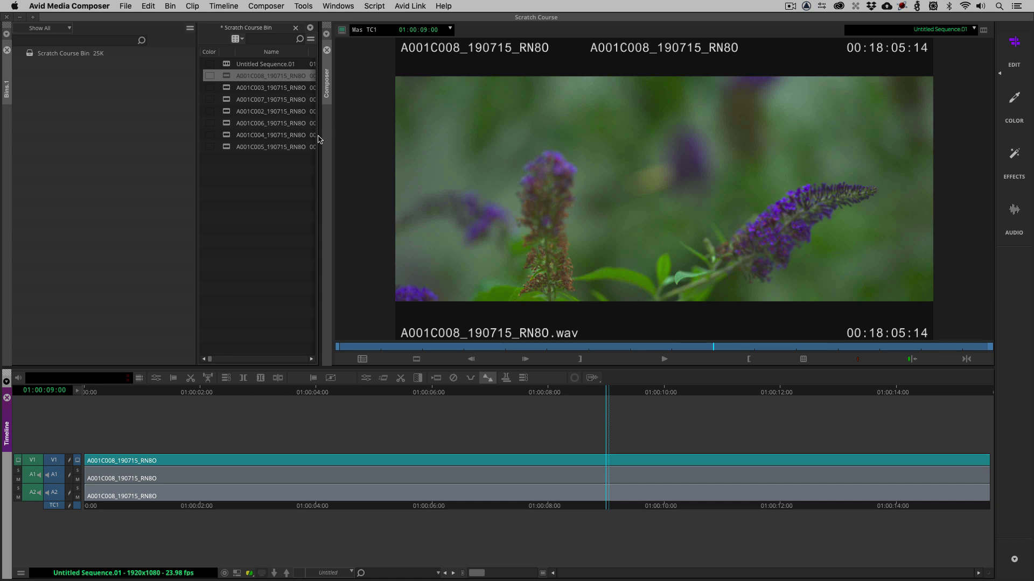
Widen the bin and scroll through metadata columns such as Black Level, Camera ID and Camera Index
left_click_drag(319, 137, 436, 150)
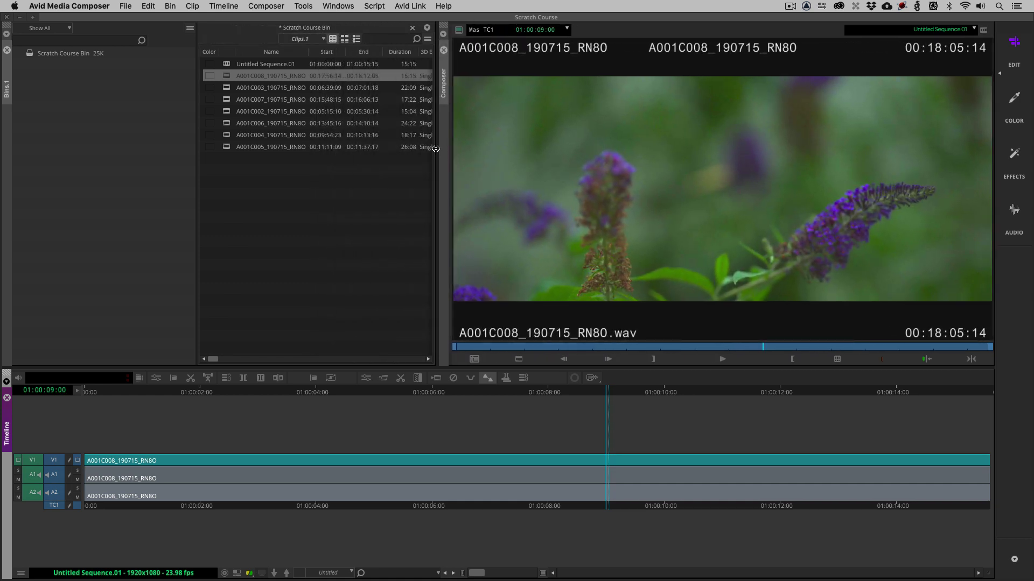
left_click_drag(435, 148, 603, 158)
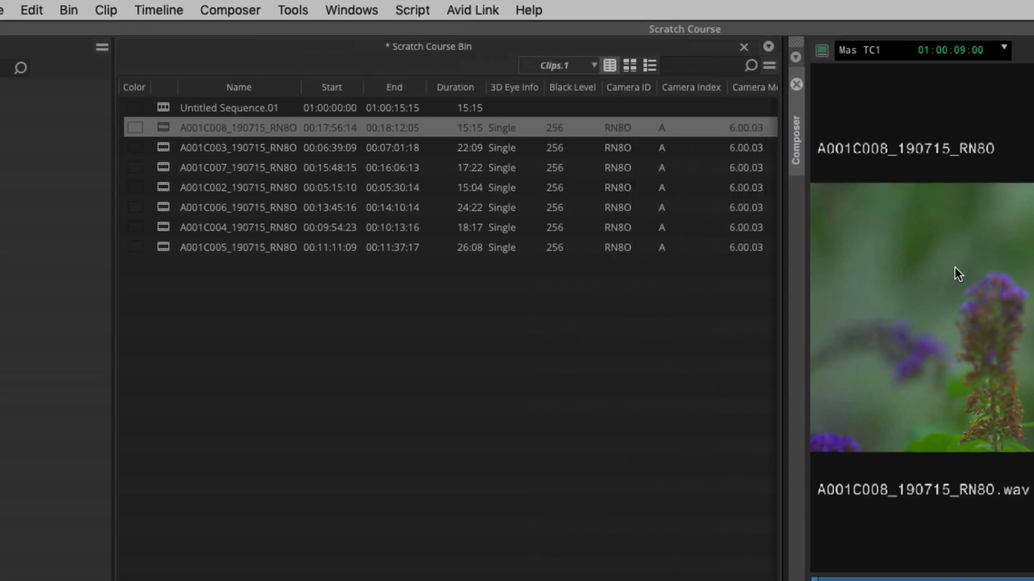
scroll(504, 438, "right", 5)
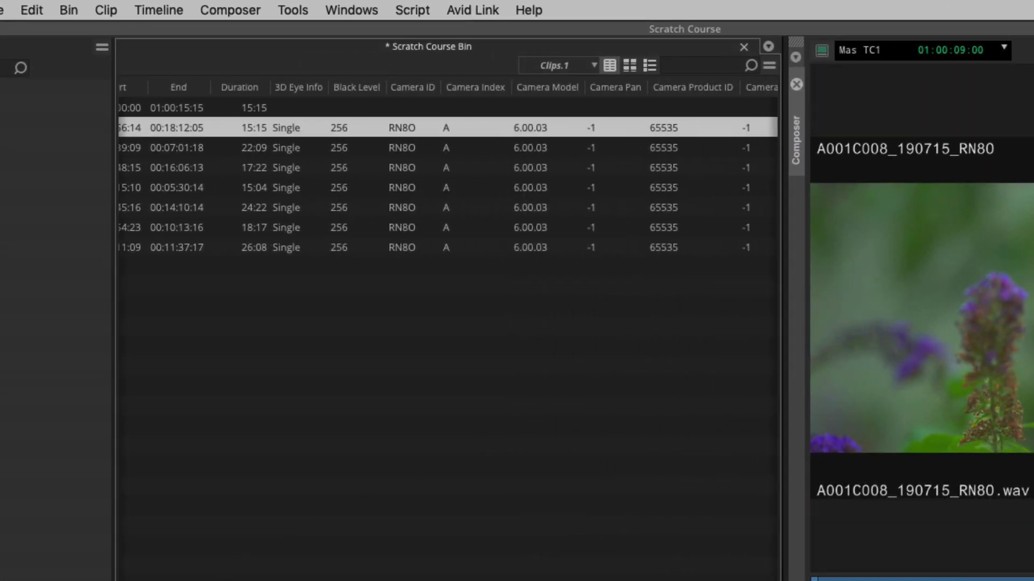
scroll(449, 166, "right", 10)
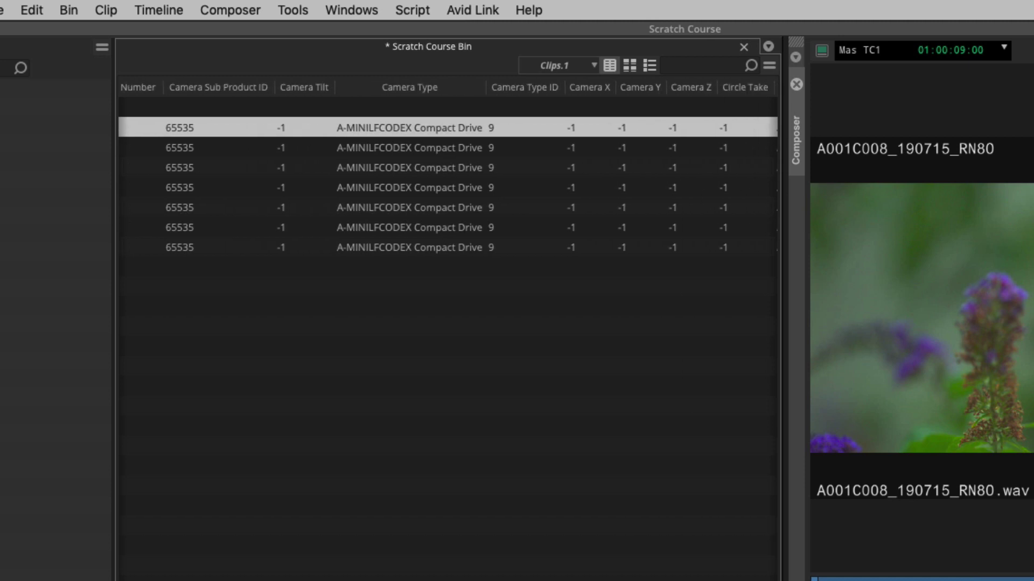
scroll(447, 183, "right", 12)
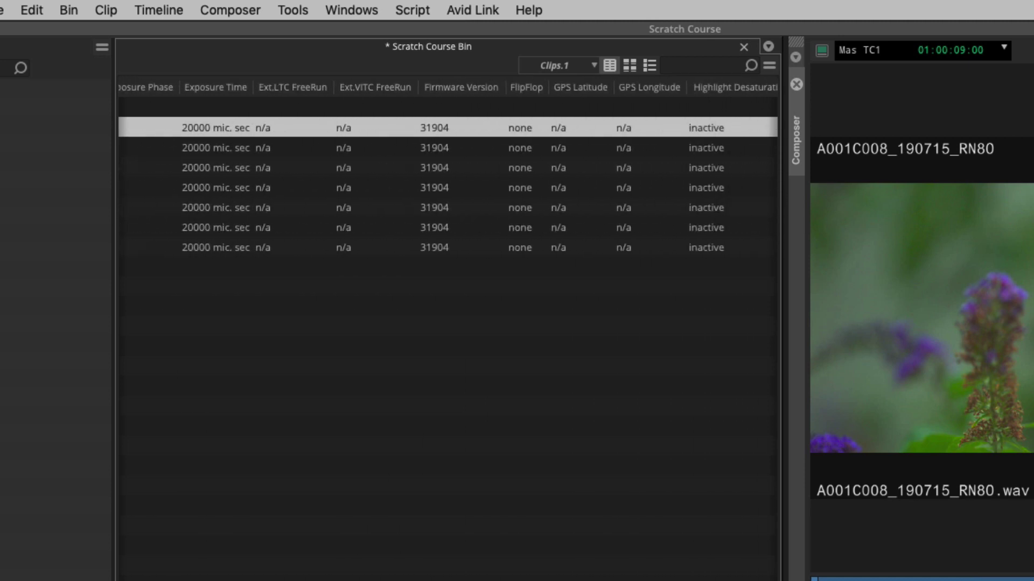
scroll(406, 579, "right", 7)
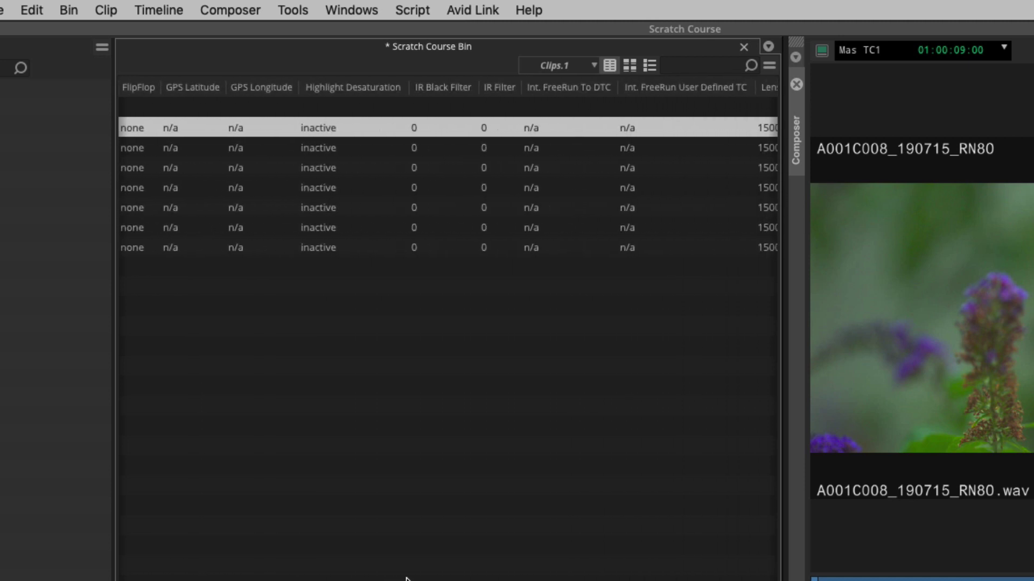
scroll(448, 183, "right", 15)
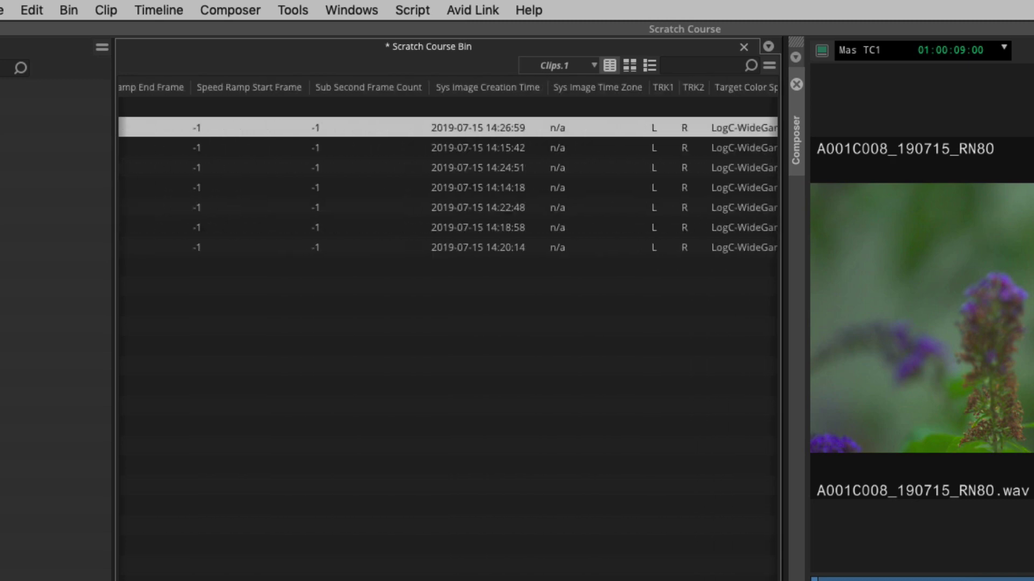
scroll(448, 183, "left", 20)
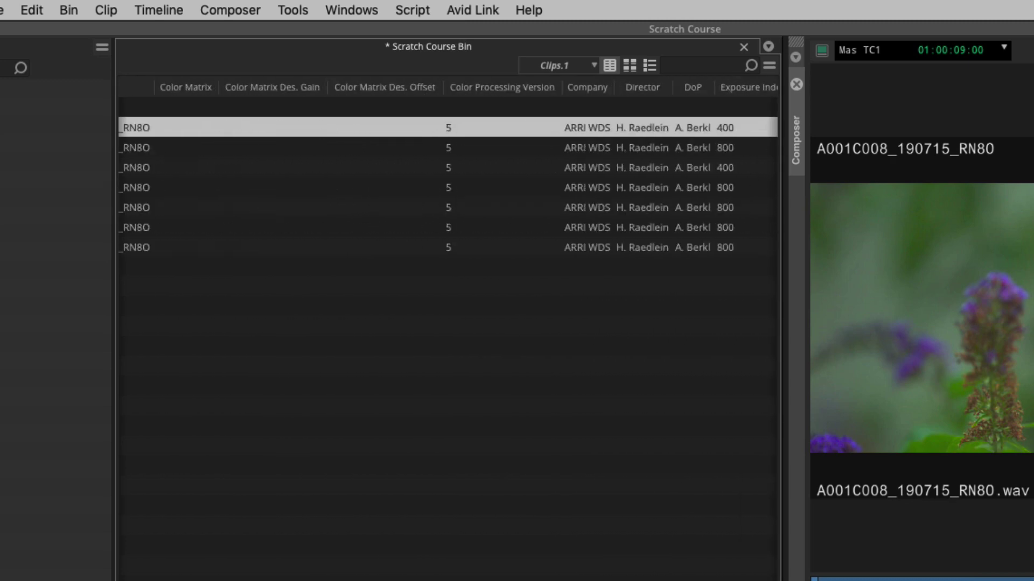
scroll(448, 183, "left", 5)
scroll(448, 183, "right", 20)
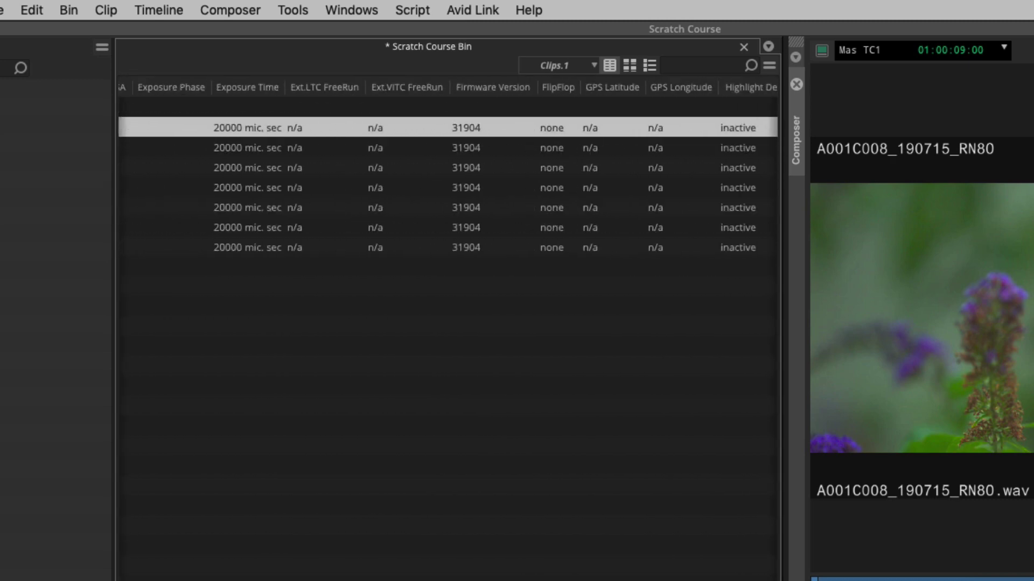
scroll(447, 183, "left", 20)
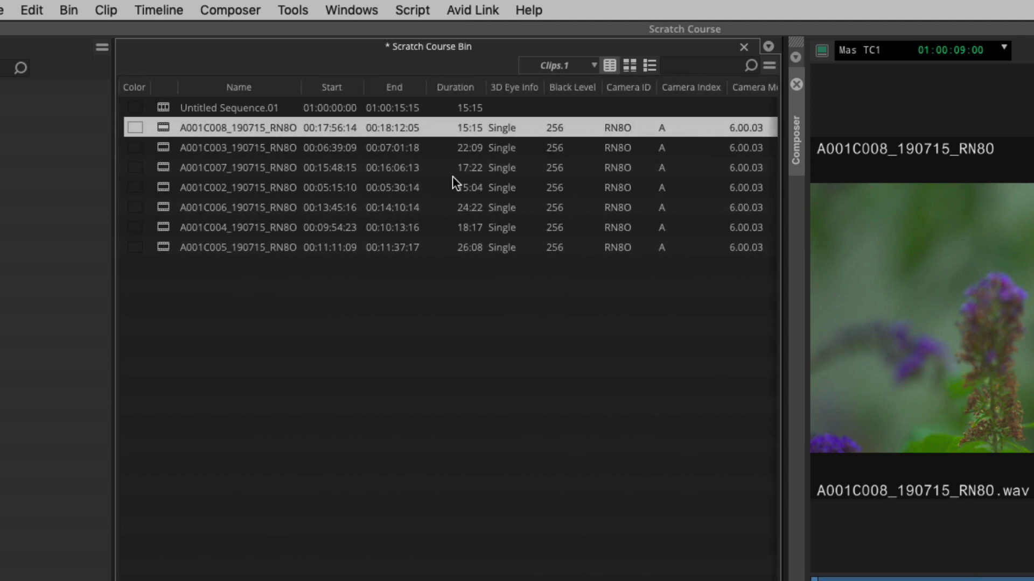
Save the current bin column layout as a new view named Scratch Metadata
left_click(592, 65)
left_click(551, 116)
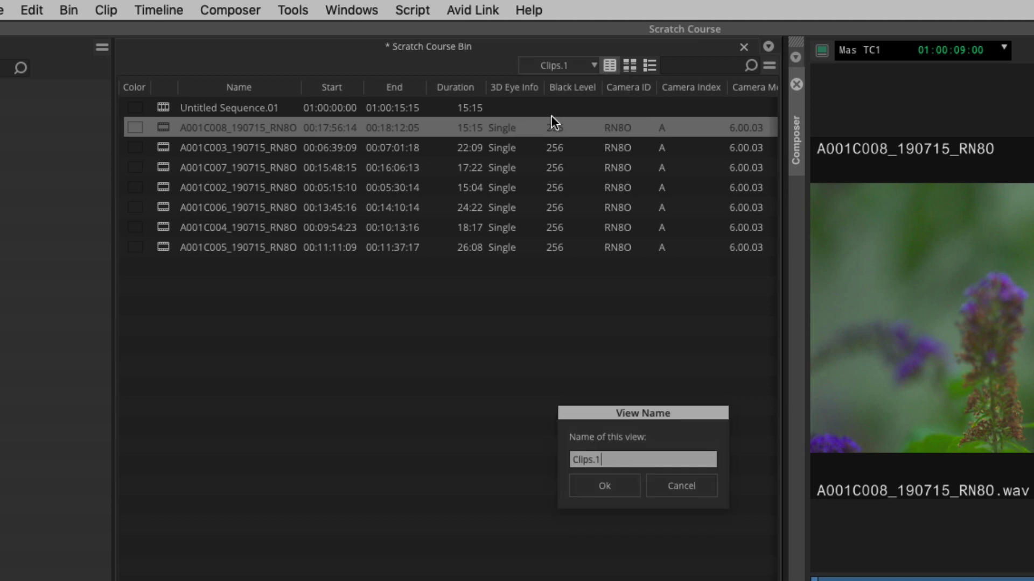
key("BackSpace")
key("BackSpace")
key("BackSpace")
key("BackSpace")
key("BackSpace")
key("BackSpace")
key("BackSpace")
key("BackSpace")
type("Scratch Metadat")
left_click(615, 485)
Switch the bin to the Clips view, then back to the Scratch Metadata view
left_click(590, 65)
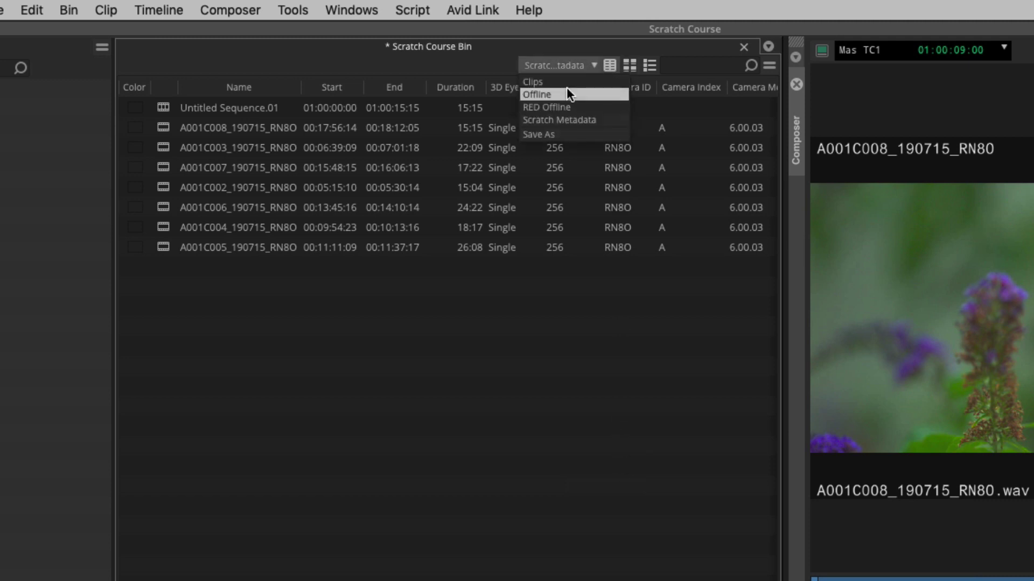
left_click(566, 80)
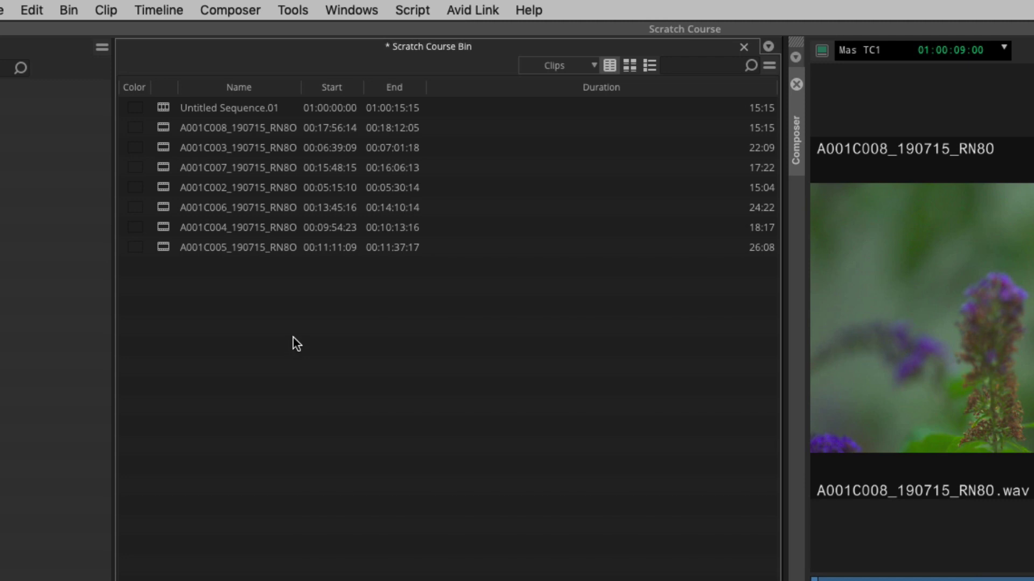
left_click(568, 65)
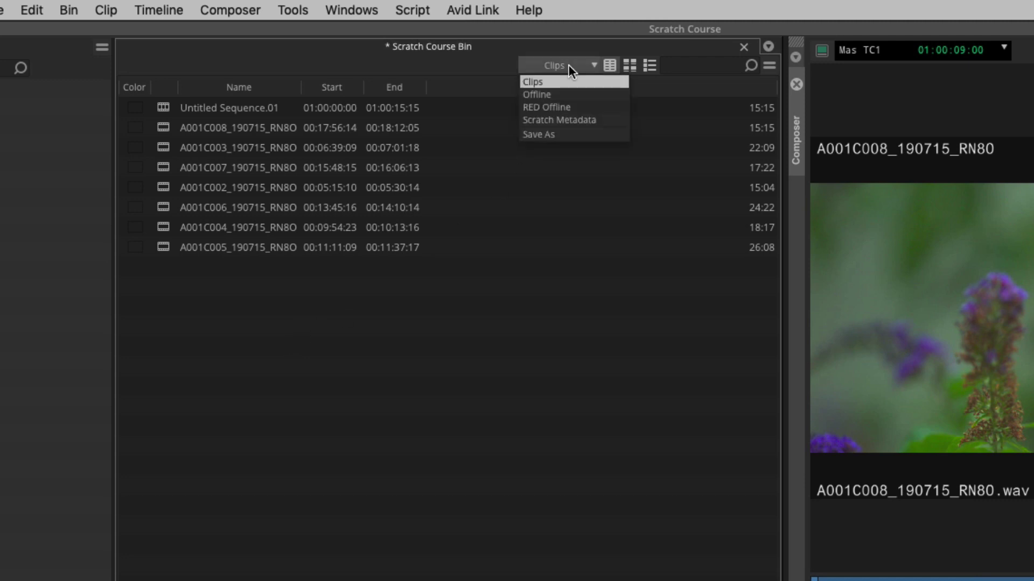
left_click(559, 127)
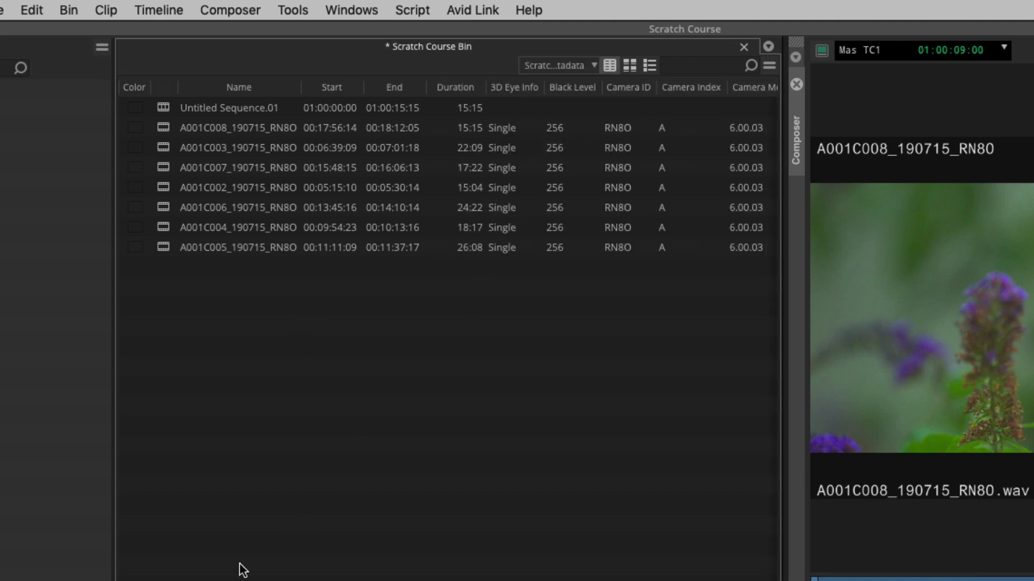
scroll(448, 167, "right", 1)
left_click_drag(259, 360, 589, 382)
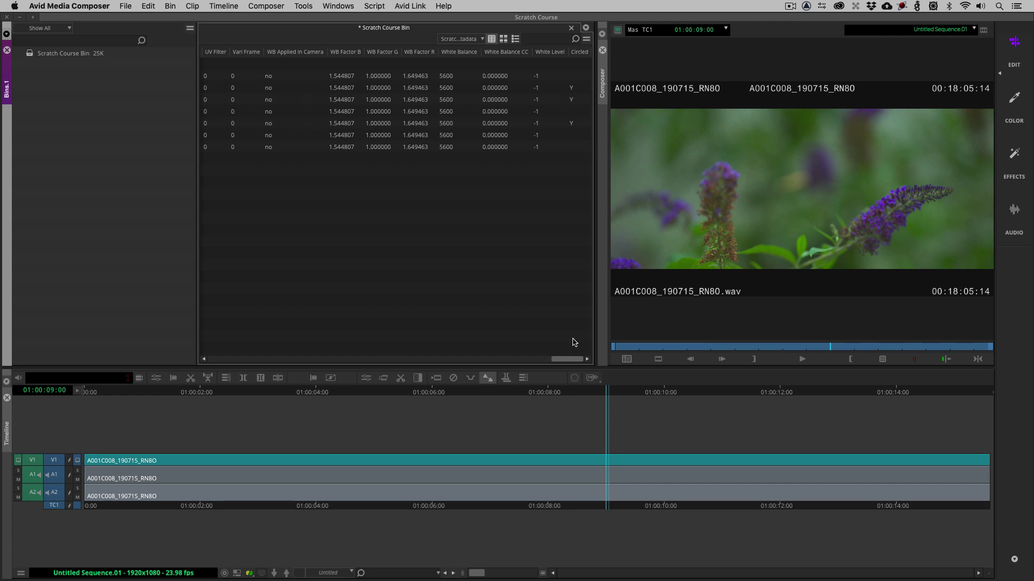